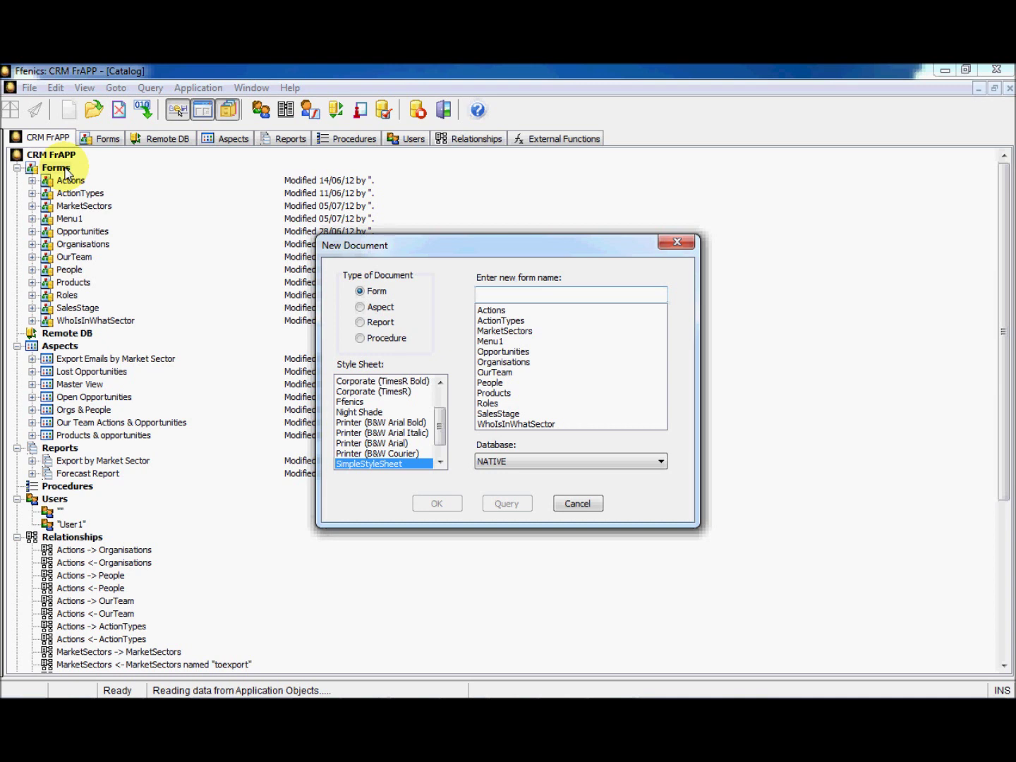
- Create a form named ProductType with the SimpleStyleSheet style and add the text "Product Types" near its upper edge
{"action": "type", "text": "ProductType"}
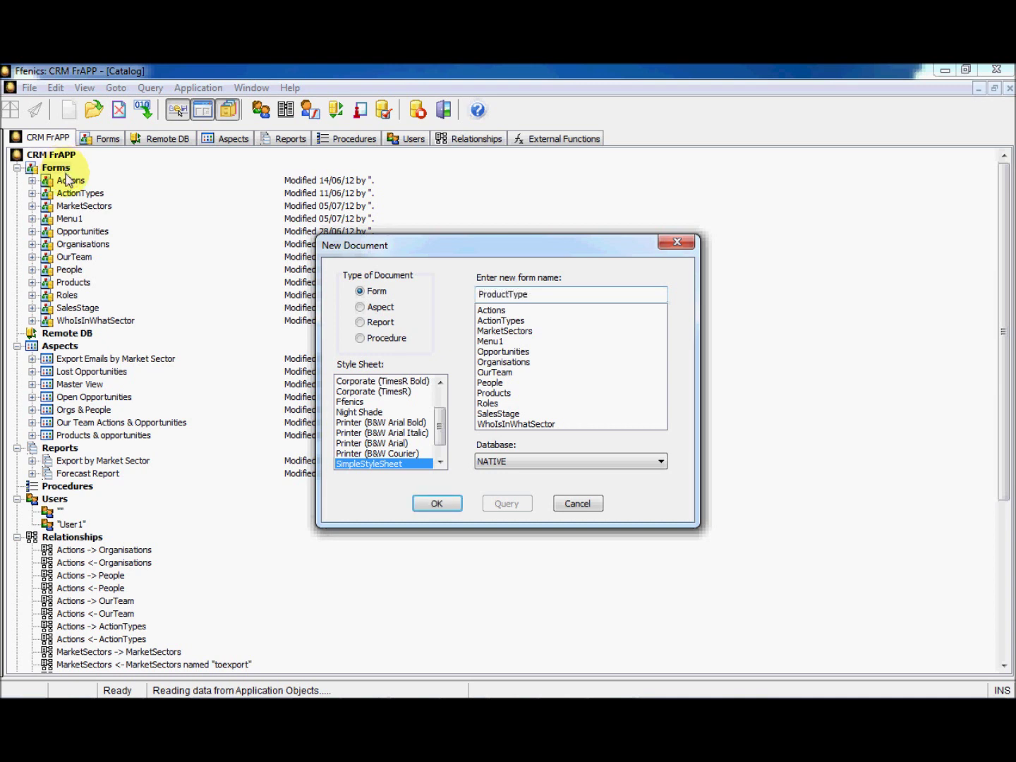
{"action": "left_click", "coordinate": [437, 506]}
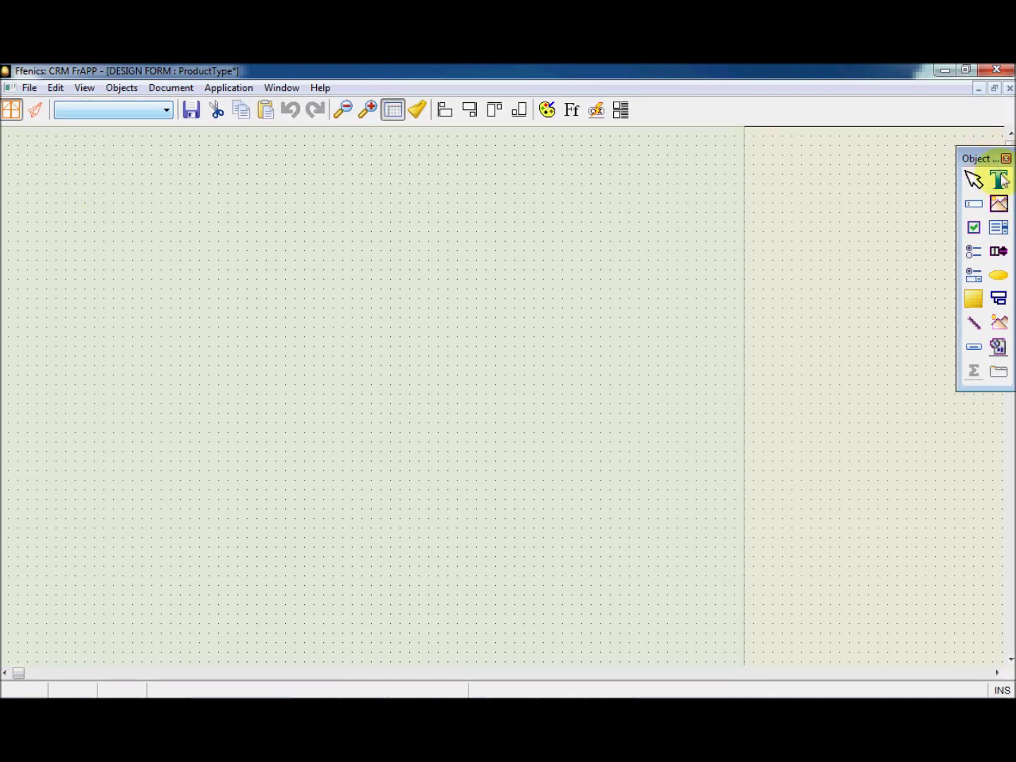
{"action": "left_click", "coordinate": [1001, 180]}
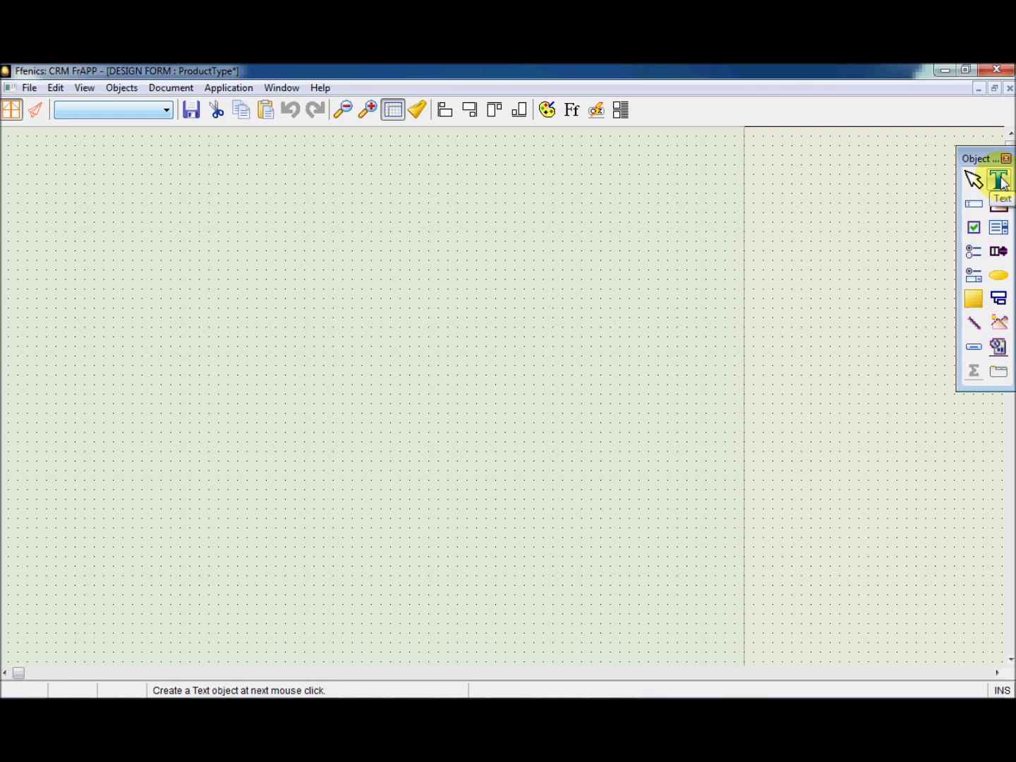
{"action": "left_click", "coordinate": [252, 150]}
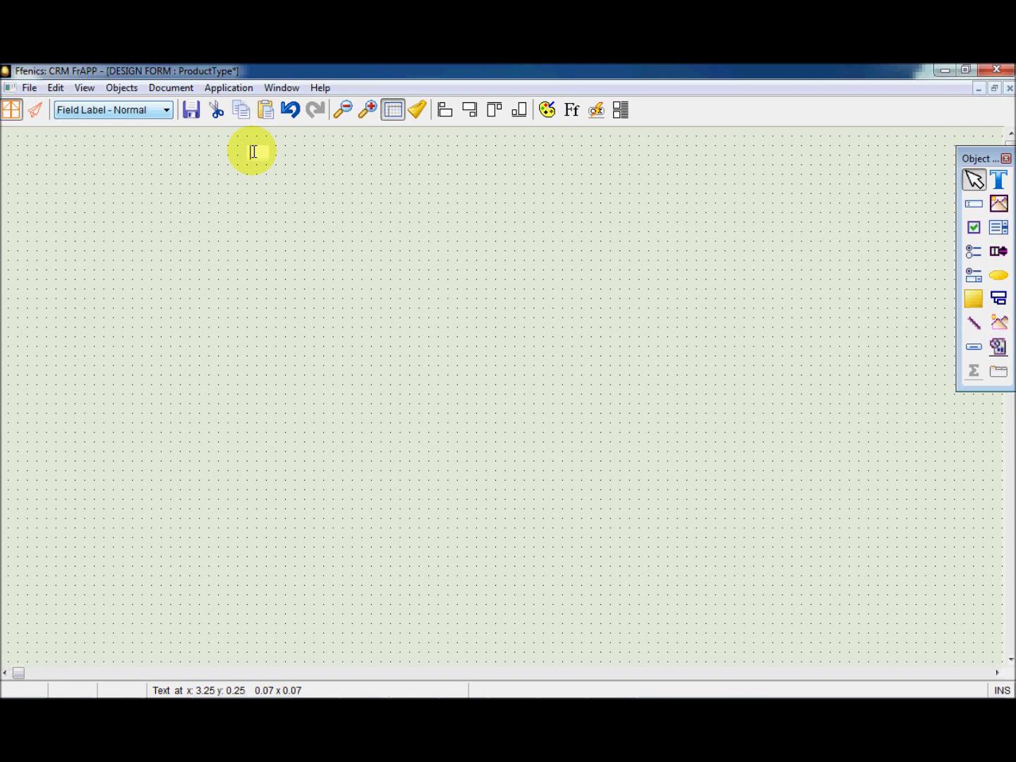
{"action": "type", "text": "Product Types"}
{"action": "left_click", "coordinate": [255, 156]}
- Apply the "Document Title - Normal" style to the Product Types text and shift the title further right on the form
{"action": "left_click", "coordinate": [166, 109]}
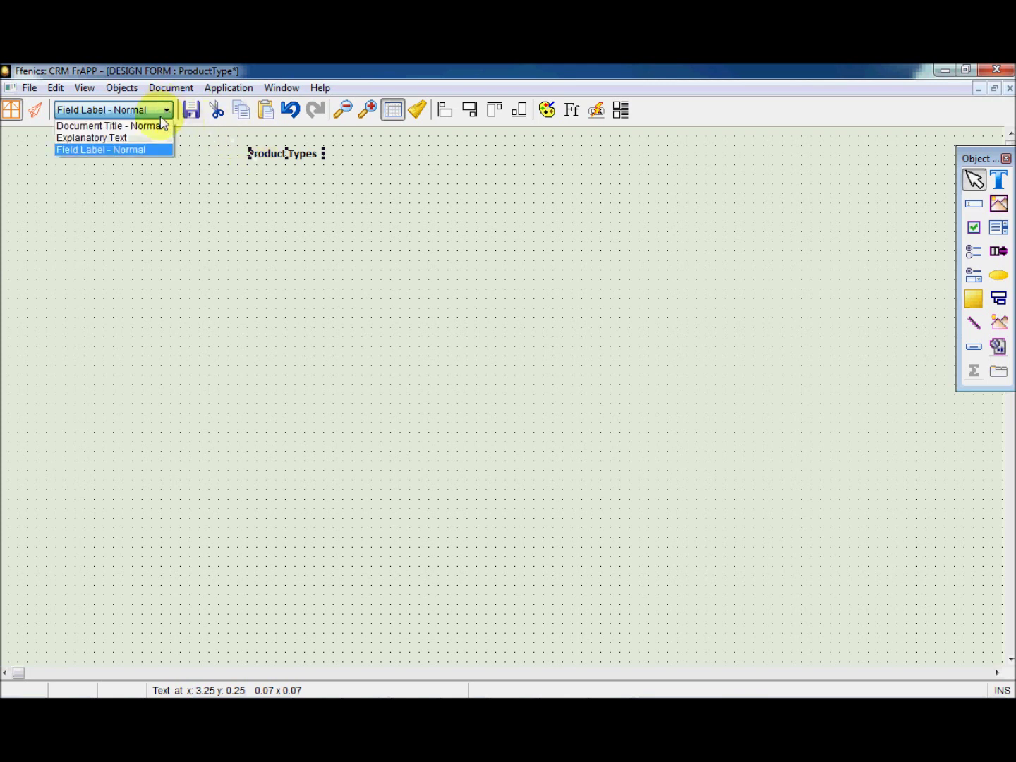
{"action": "left_click", "coordinate": [155, 132]}
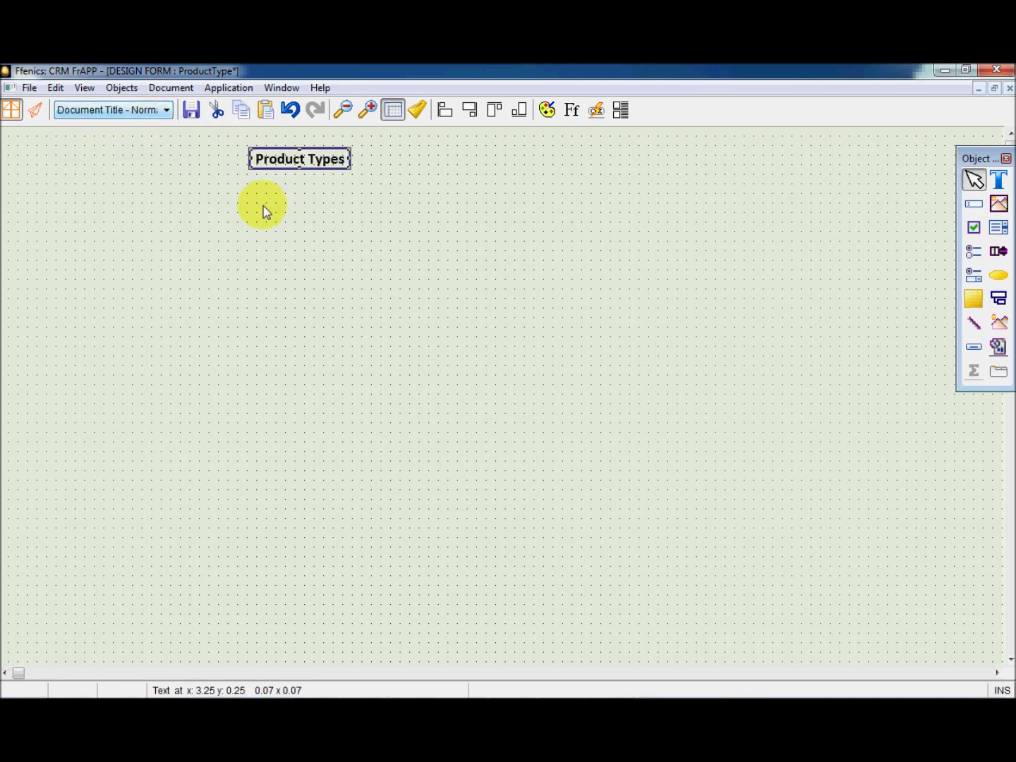
{"action": "left_click_drag", "start_coordinate": [329, 136], "coordinate": [413, 136]}
{"action": "left_click", "coordinate": [472, 254]}
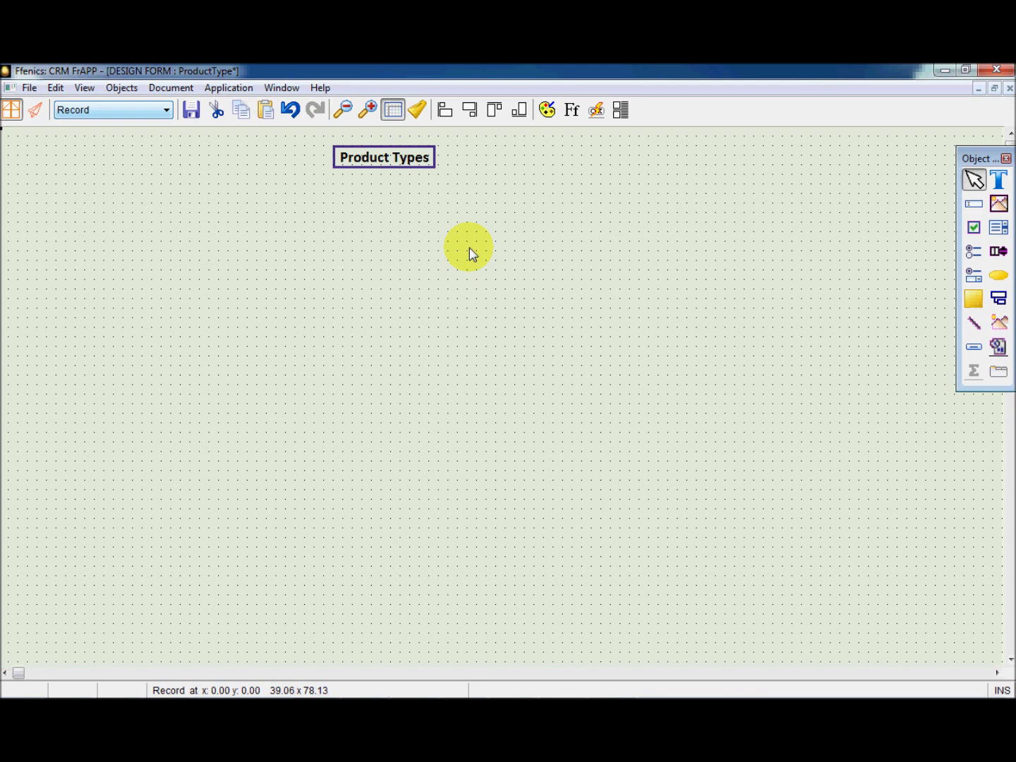
- Add a "Product Type" text label below and to the left of the Product Types title
{"action": "left_click", "coordinate": [1000, 180]}
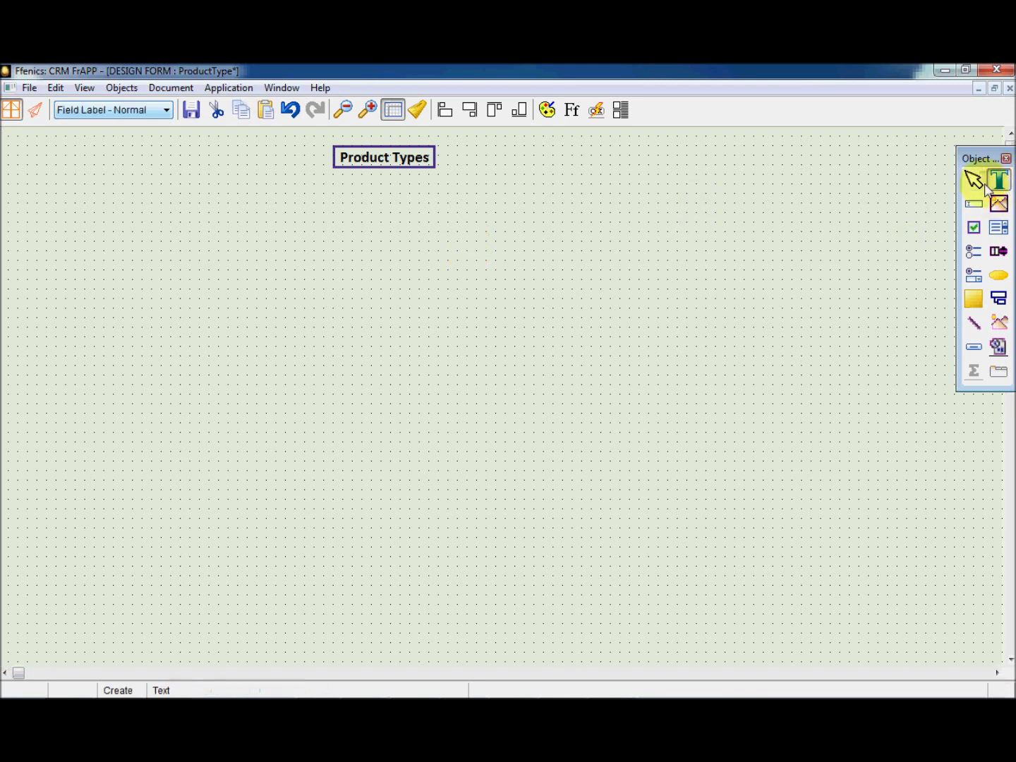
{"action": "left_click", "coordinate": [210, 207]}
{"action": "type", "text": "Pr"}
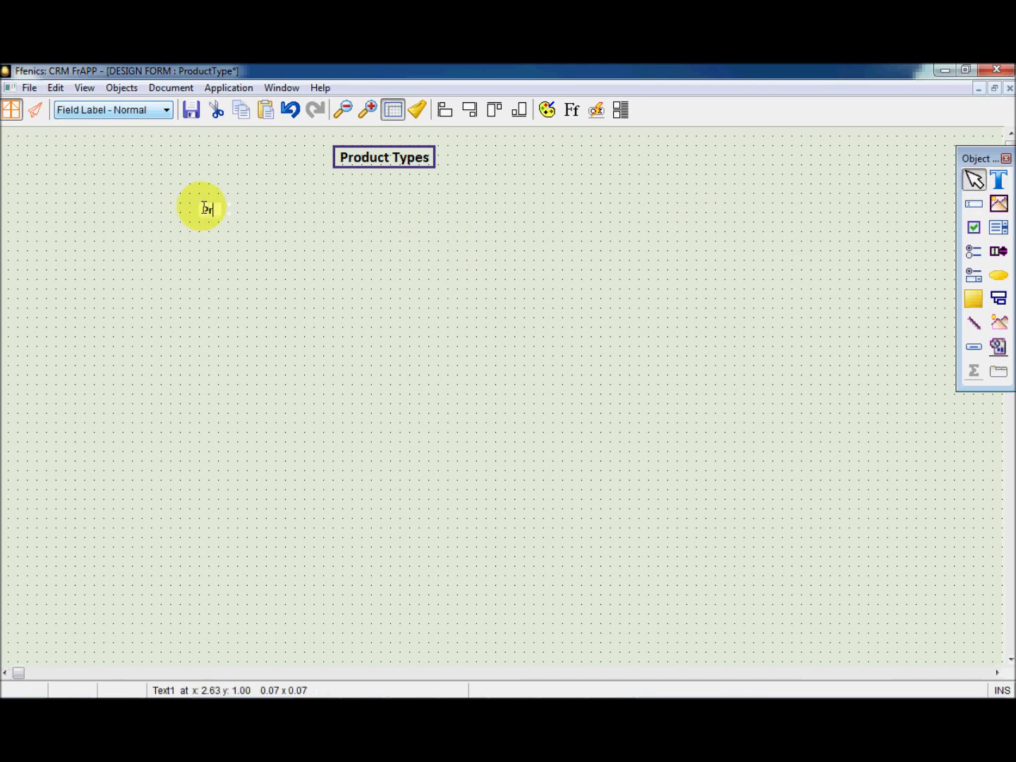
{"action": "type", "text": "oduct Type"}
{"action": "left_click", "coordinate": [259, 245]}
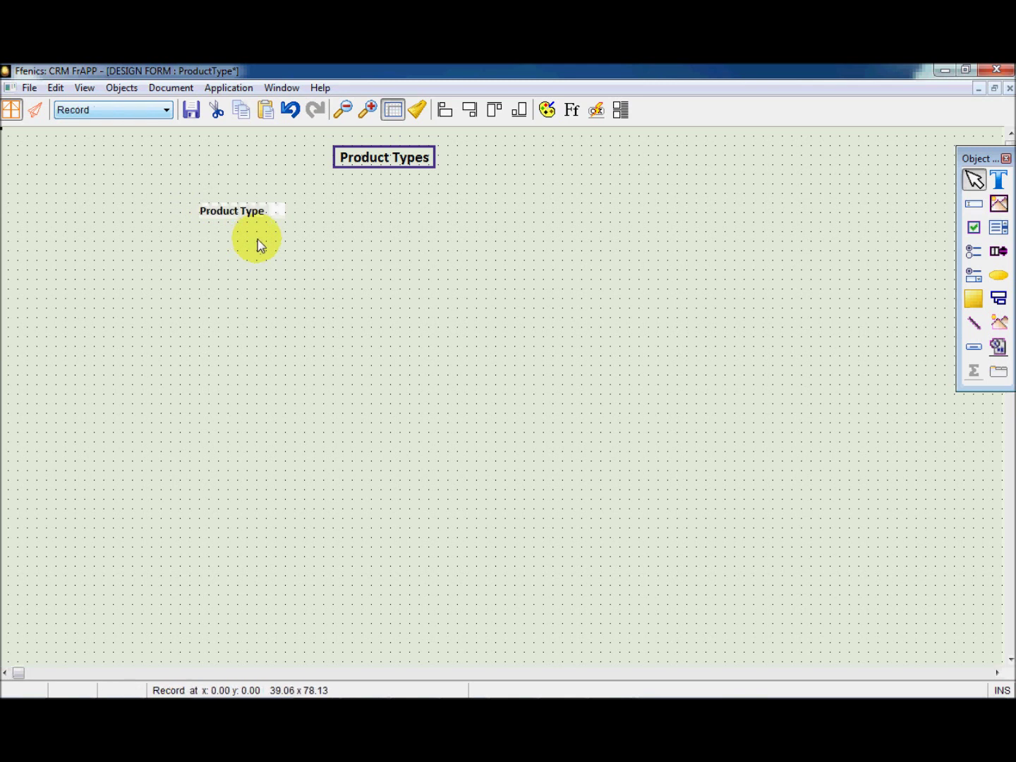
- Place an edit box field named Product Type beside its label, with data type Text and length 20
{"action": "left_click", "coordinate": [975, 206]}
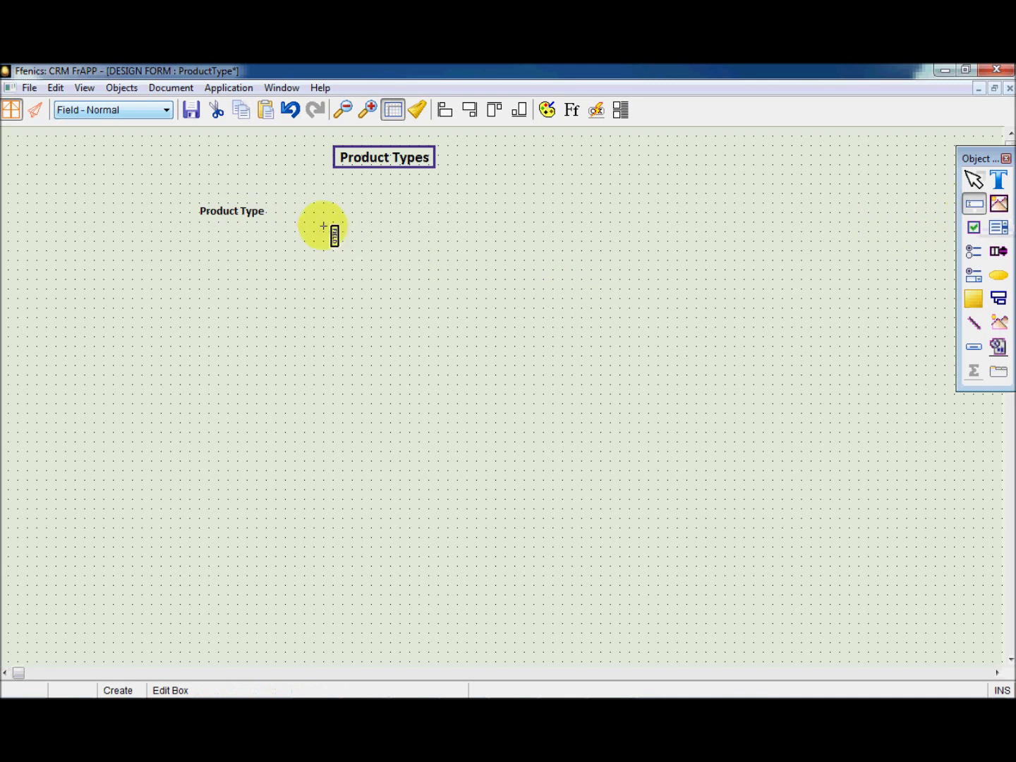
{"action": "left_click", "coordinate": [284, 203]}
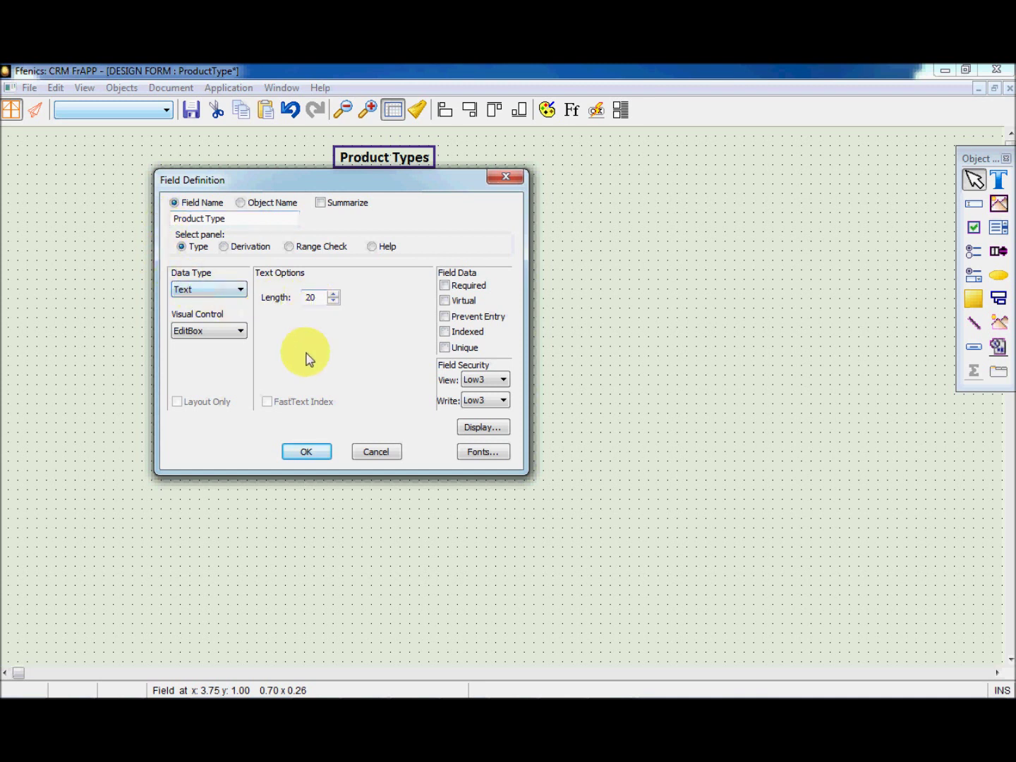
{"action": "left_click", "coordinate": [309, 453]}
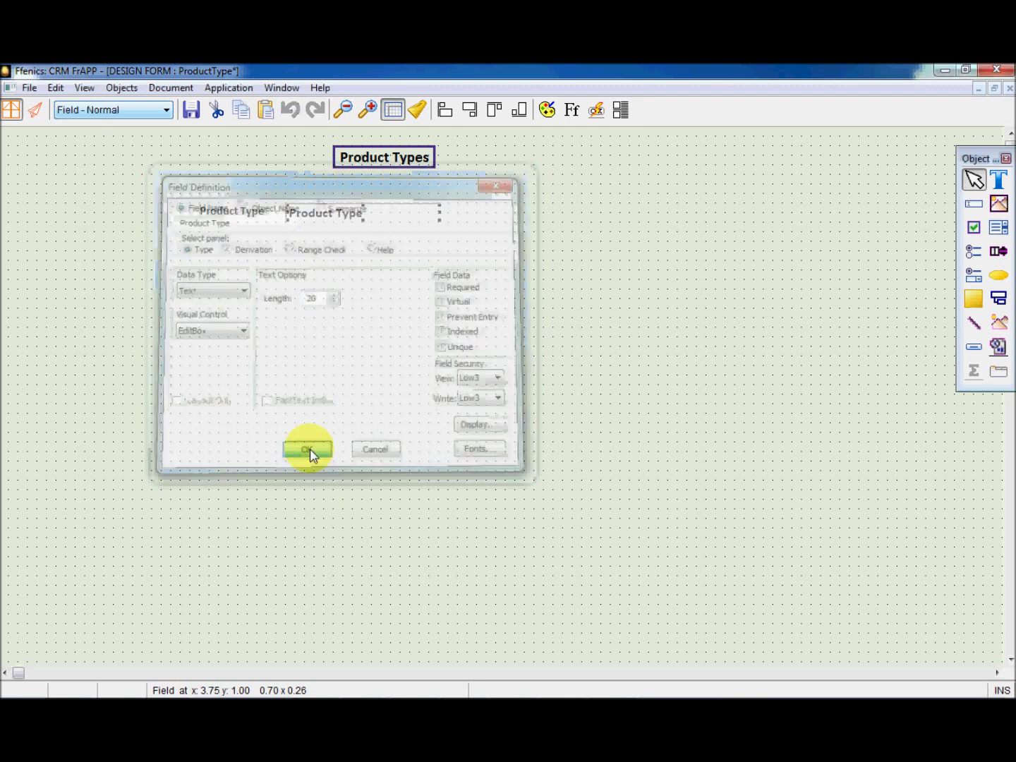
{"action": "left_click", "coordinate": [327, 346]}
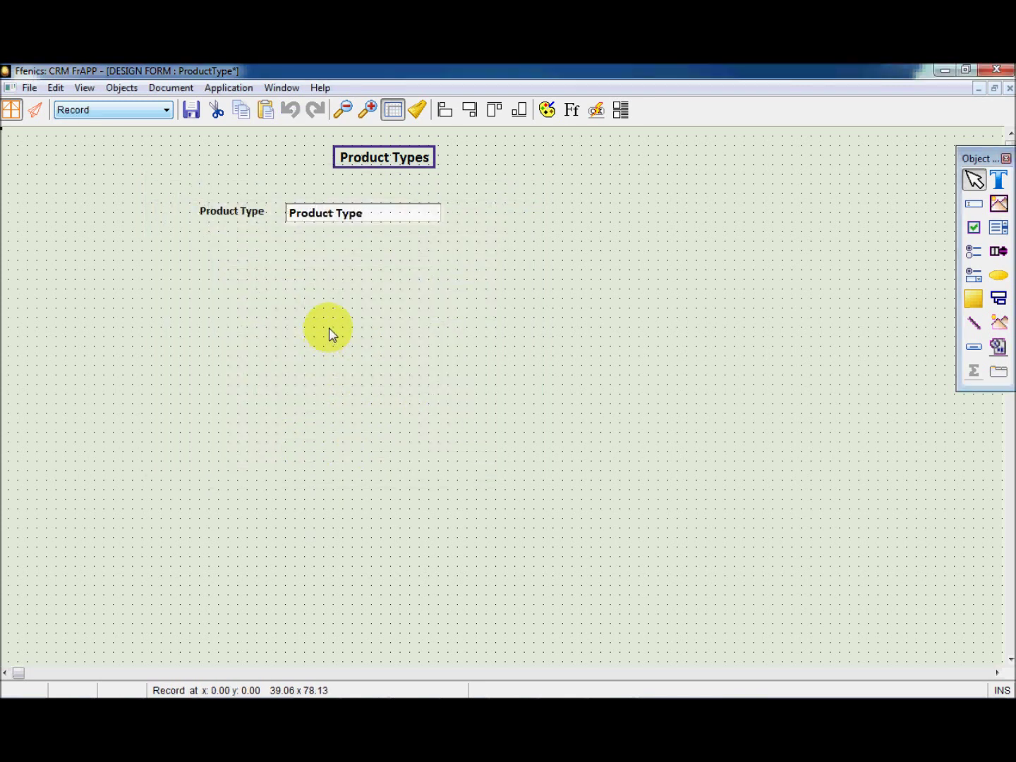
- Save the ProductType form and close it
{"action": "left_click", "coordinate": [192, 113]}
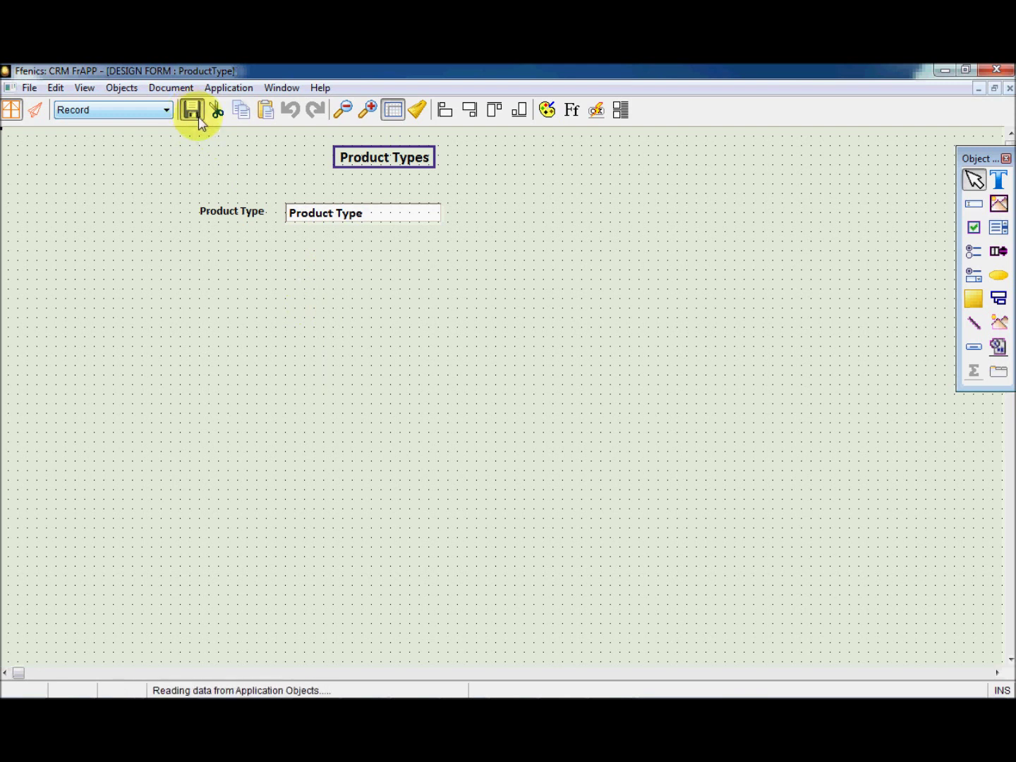
{"action": "left_click", "coordinate": [29, 87]}
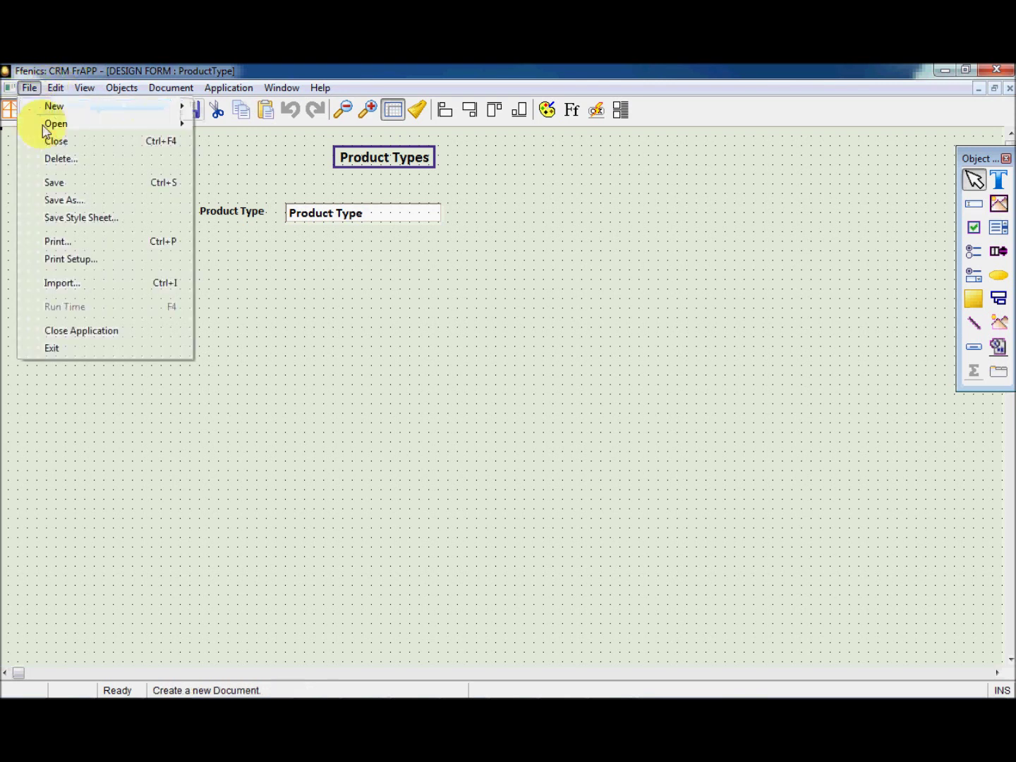
{"action": "left_click", "coordinate": [53, 141]}
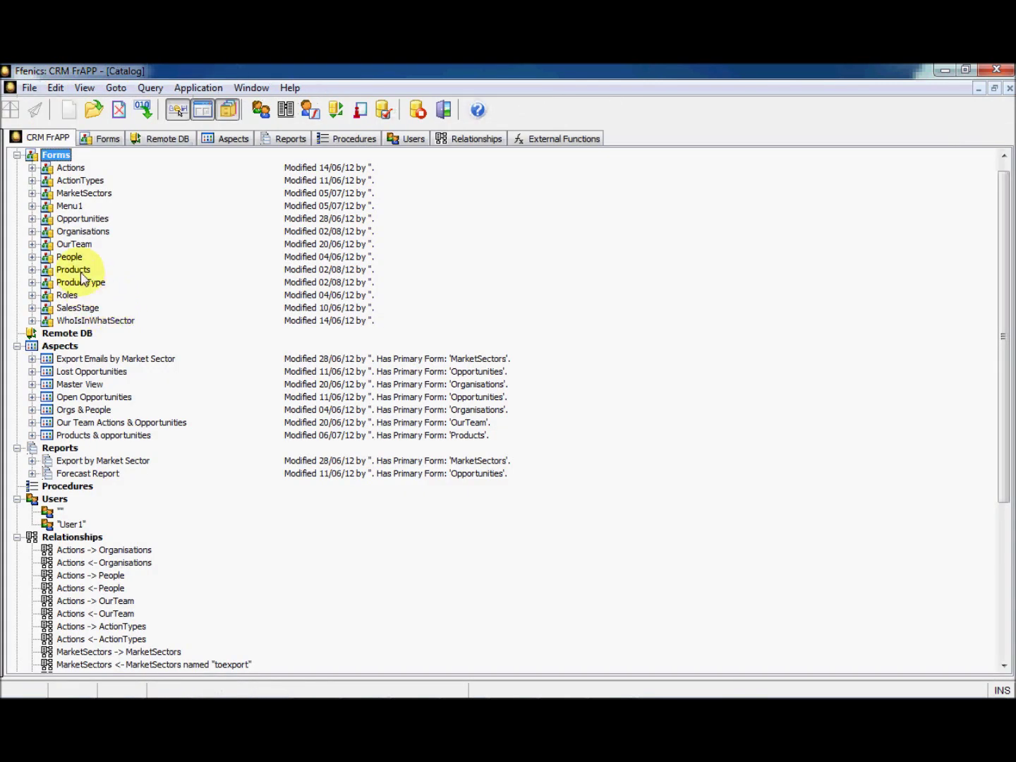
- Open the Products form from the catalog in design mode
{"action": "left_click", "coordinate": [74, 270]}
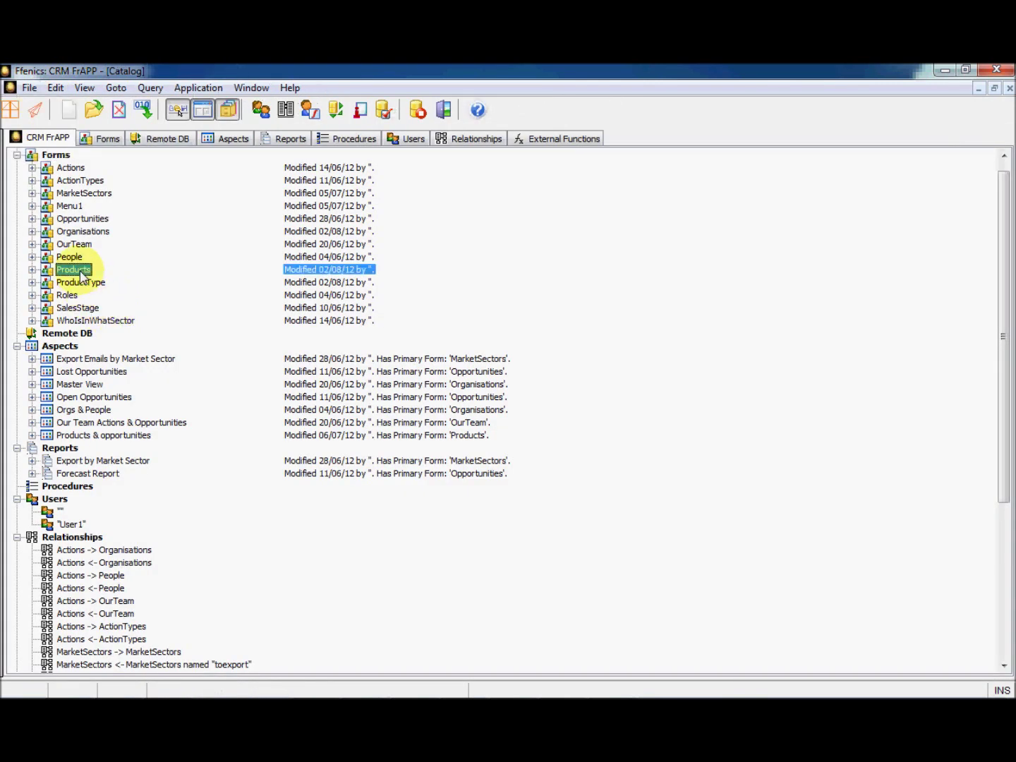
{"action": "double_click", "coordinate": [79, 274]}
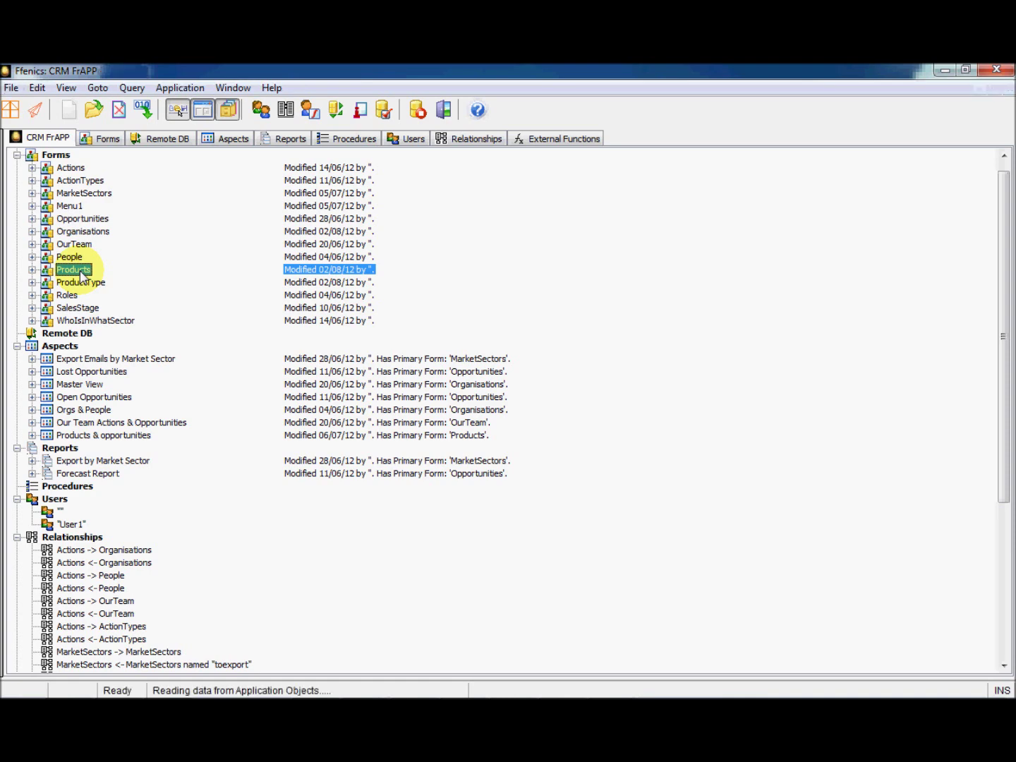
{"action": "left_click", "coordinate": [11, 115]}
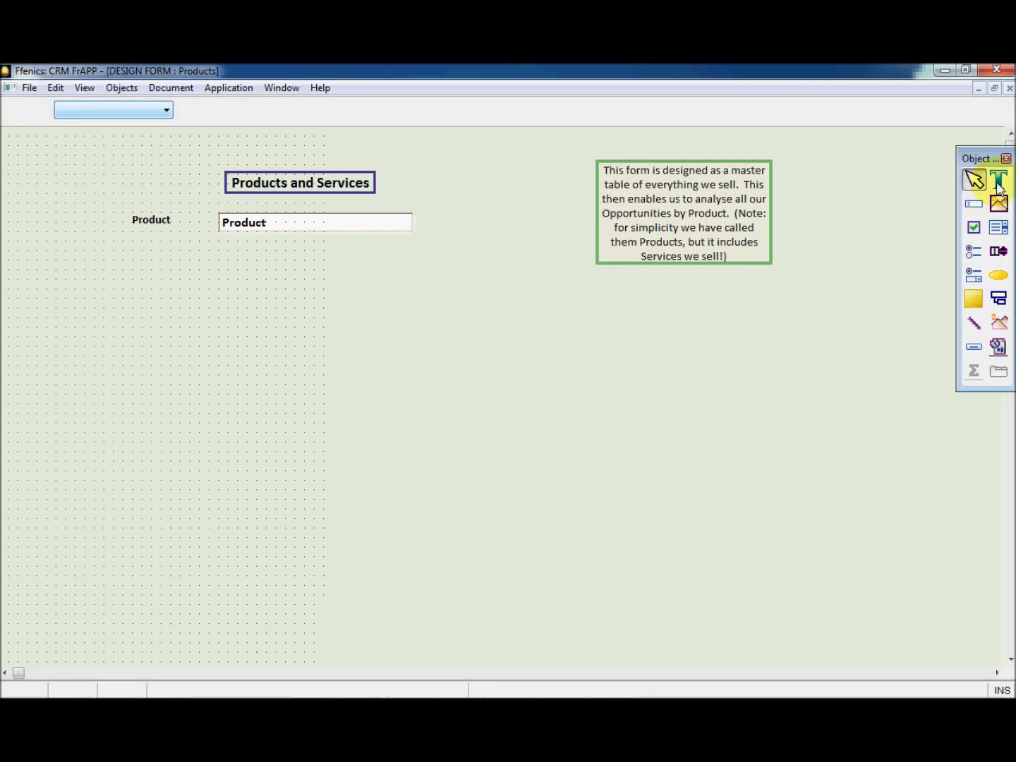
- Add a "Product Type" text label beneath the Product label on the Products form
{"action": "left_click", "coordinate": [998, 181]}
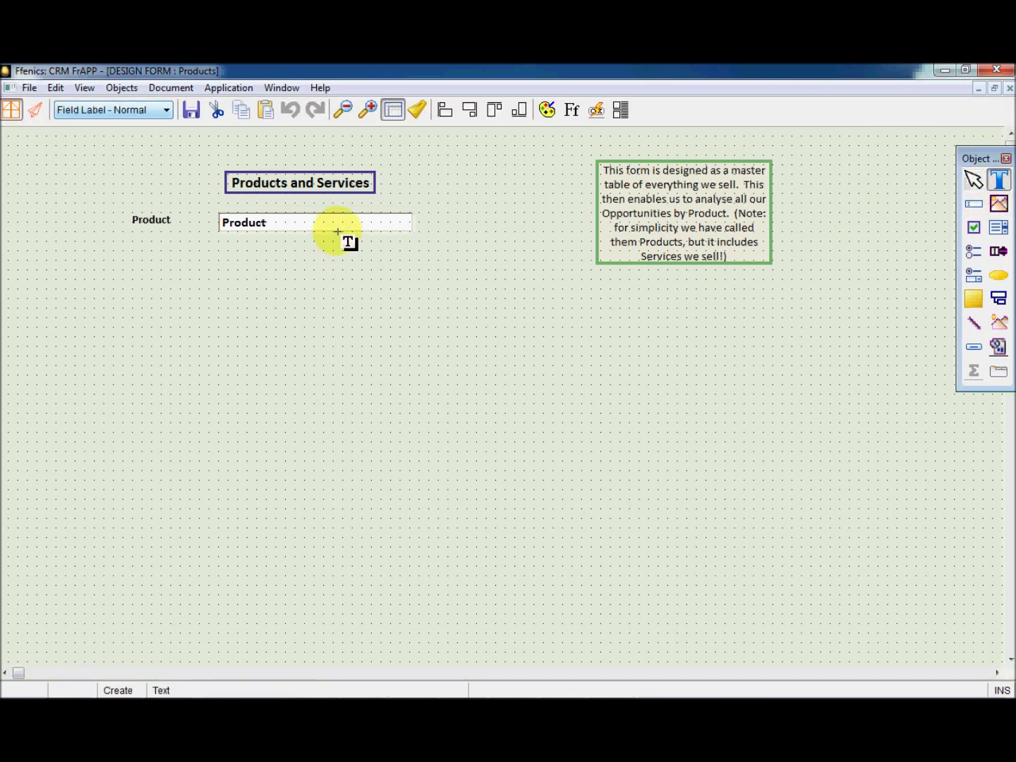
{"action": "left_click", "coordinate": [136, 252]}
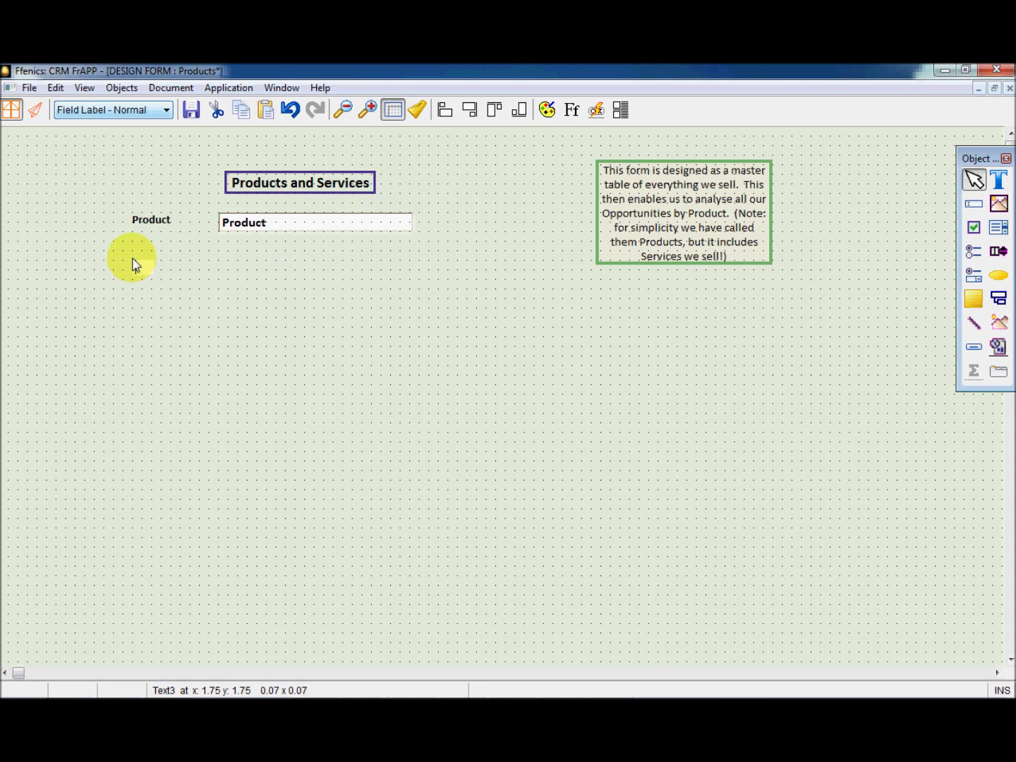
{"action": "type", "text": "Product Type"}
{"action": "left_click", "coordinate": [295, 333]}
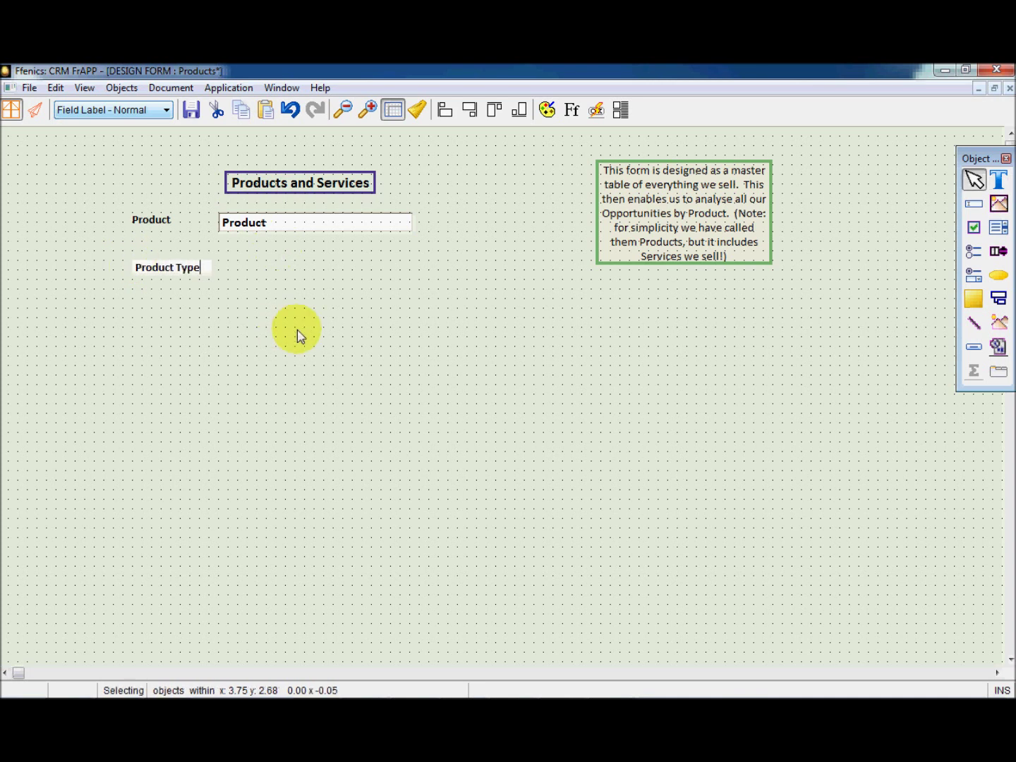
- Place a Product Type edit box field, Text with length 20, beside the new label and save the Products form
{"action": "left_click", "coordinate": [975, 204]}
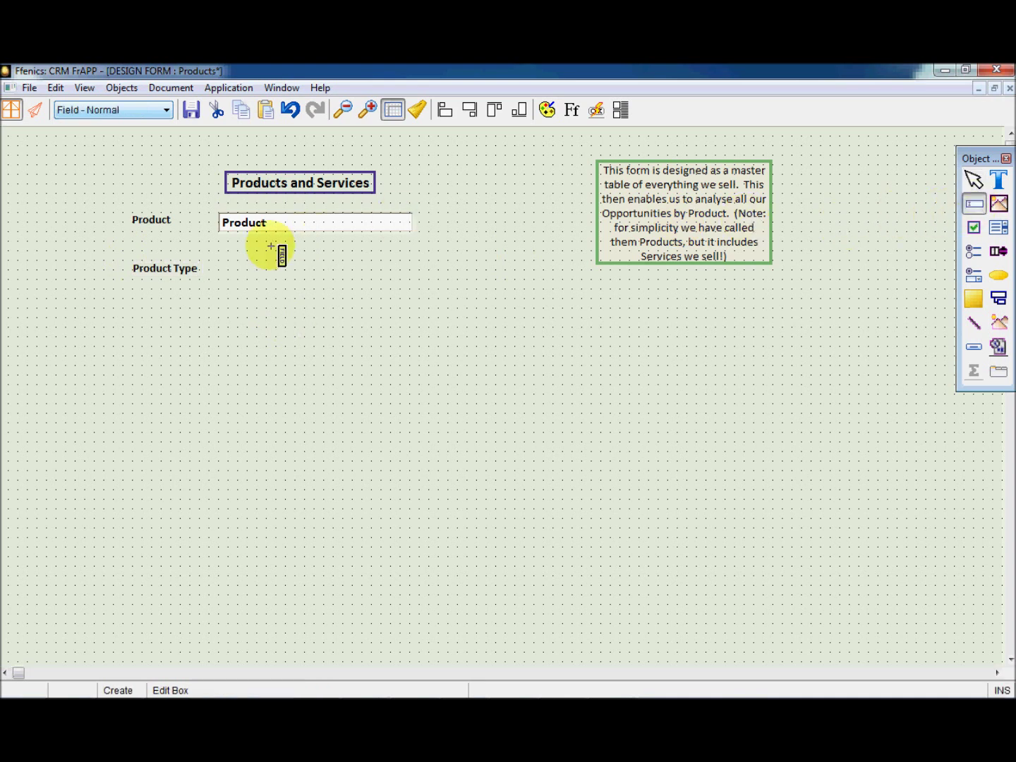
{"action": "left_click", "coordinate": [221, 255]}
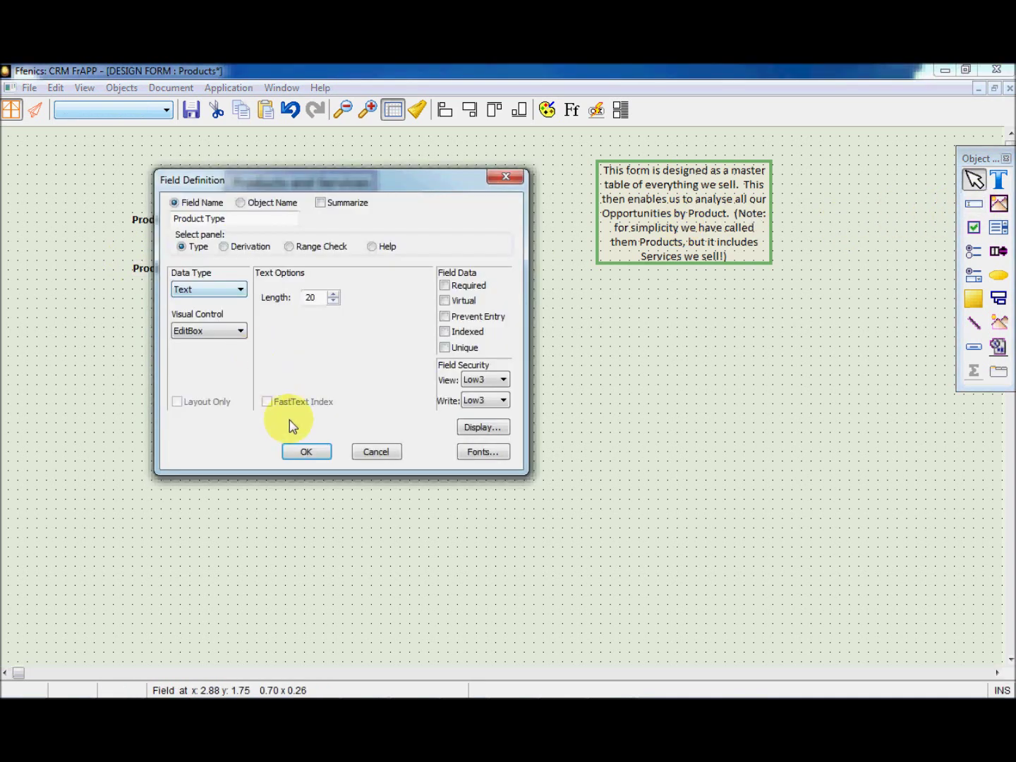
{"action": "left_click", "coordinate": [303, 452]}
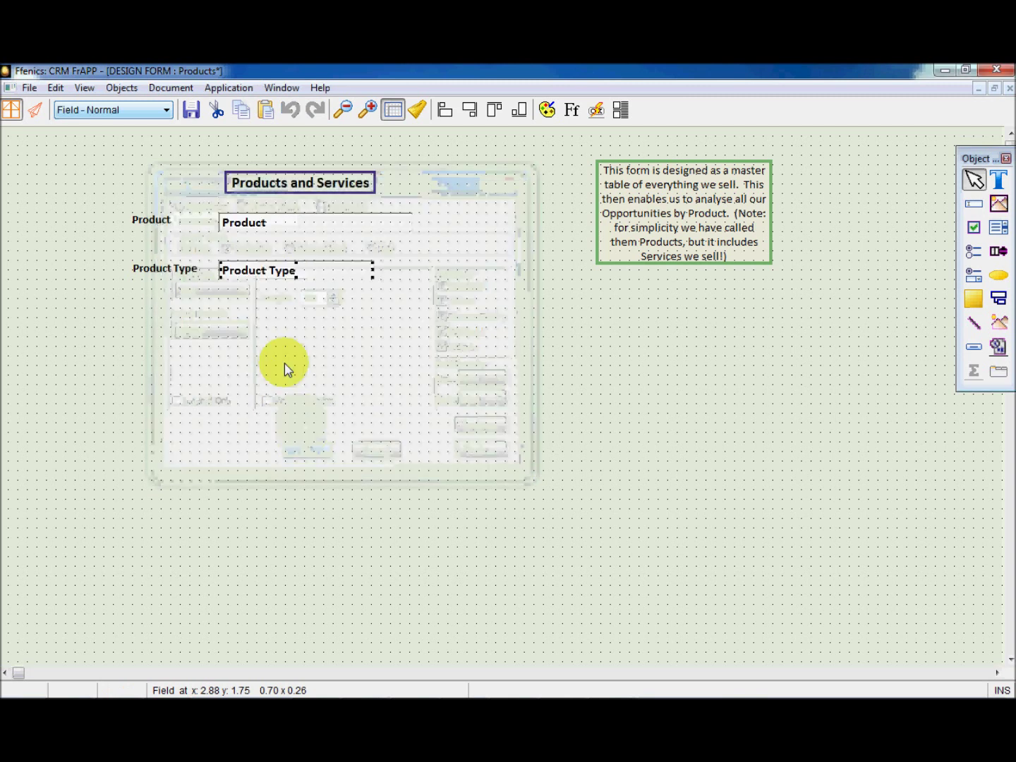
{"action": "left_click", "coordinate": [192, 109]}
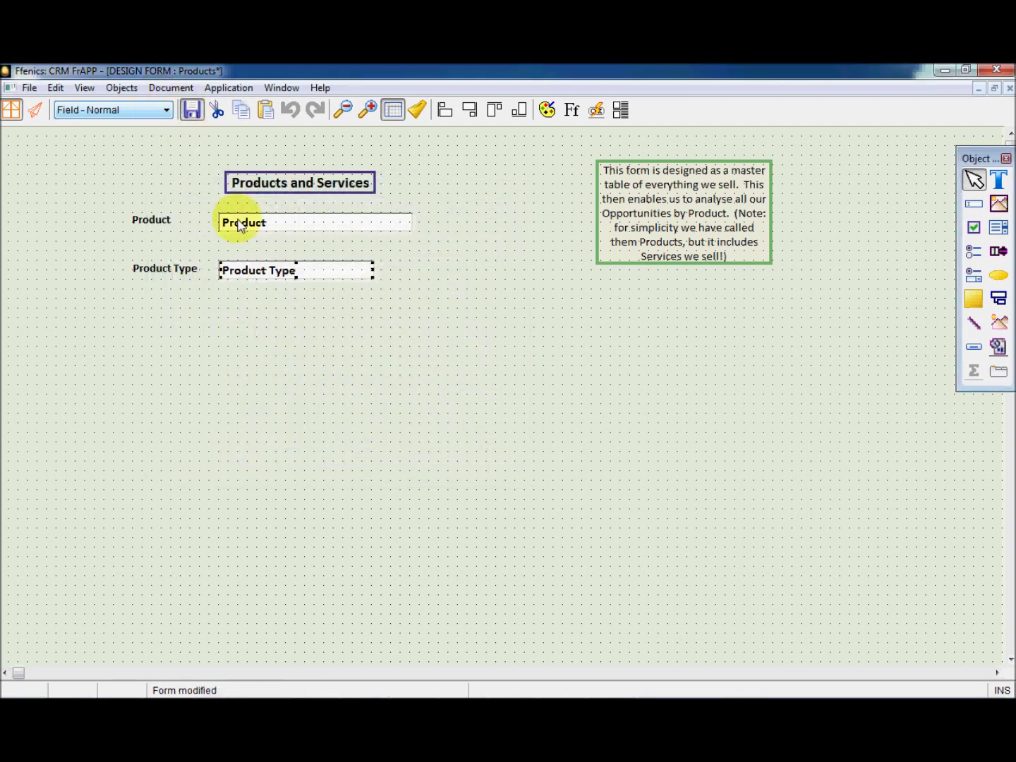
- Start the Product Type field's derivation formula on the Products form with "lookup"
{"action": "double_click", "coordinate": [259, 272]}
{"action": "left_click", "coordinate": [225, 246]}
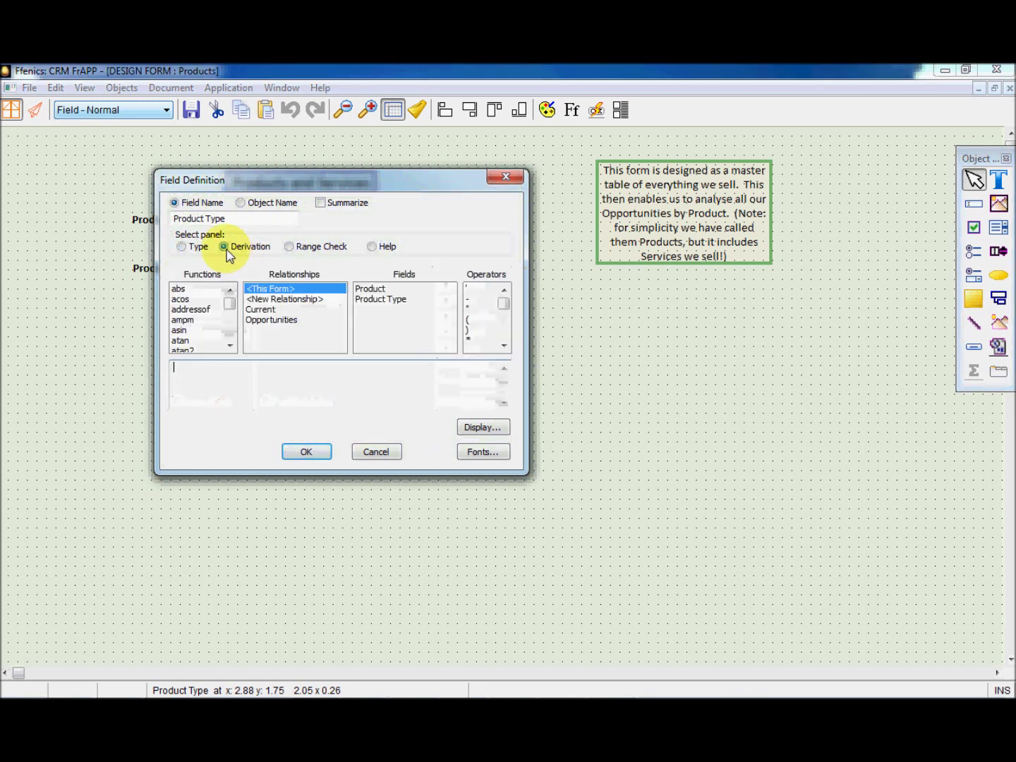
{"action": "type", "text": "lookup"}
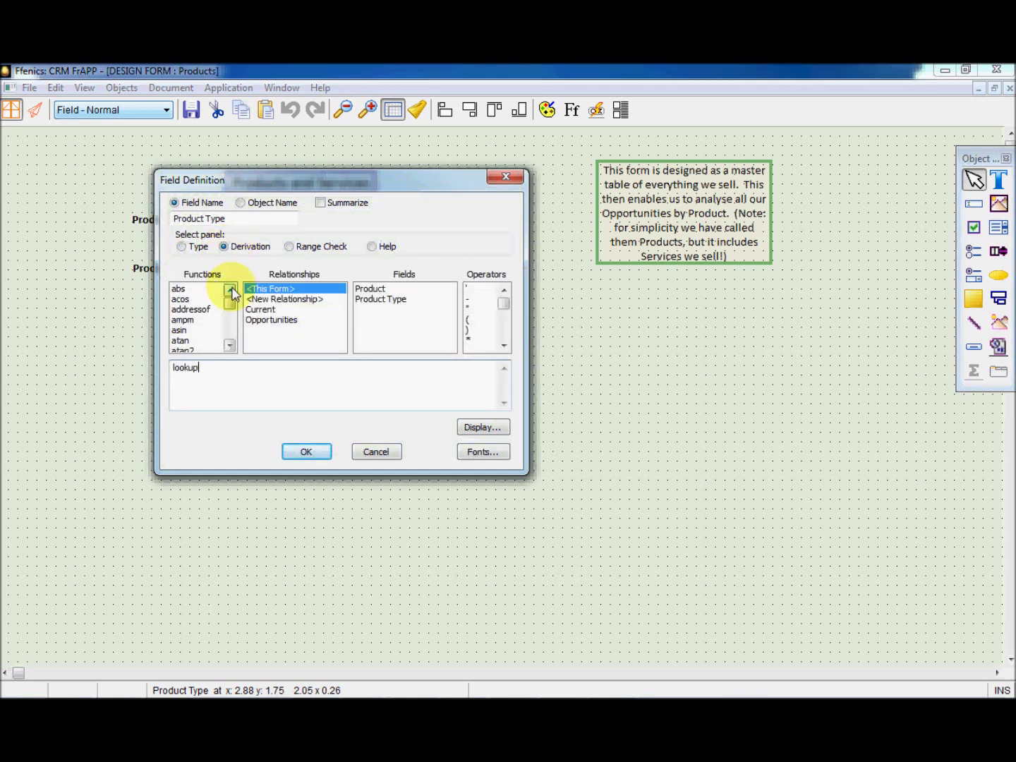
- Create a new relationship from Products to ProductType, matching the Product Type field in both forms
{"action": "double_click", "coordinate": [283, 299]}
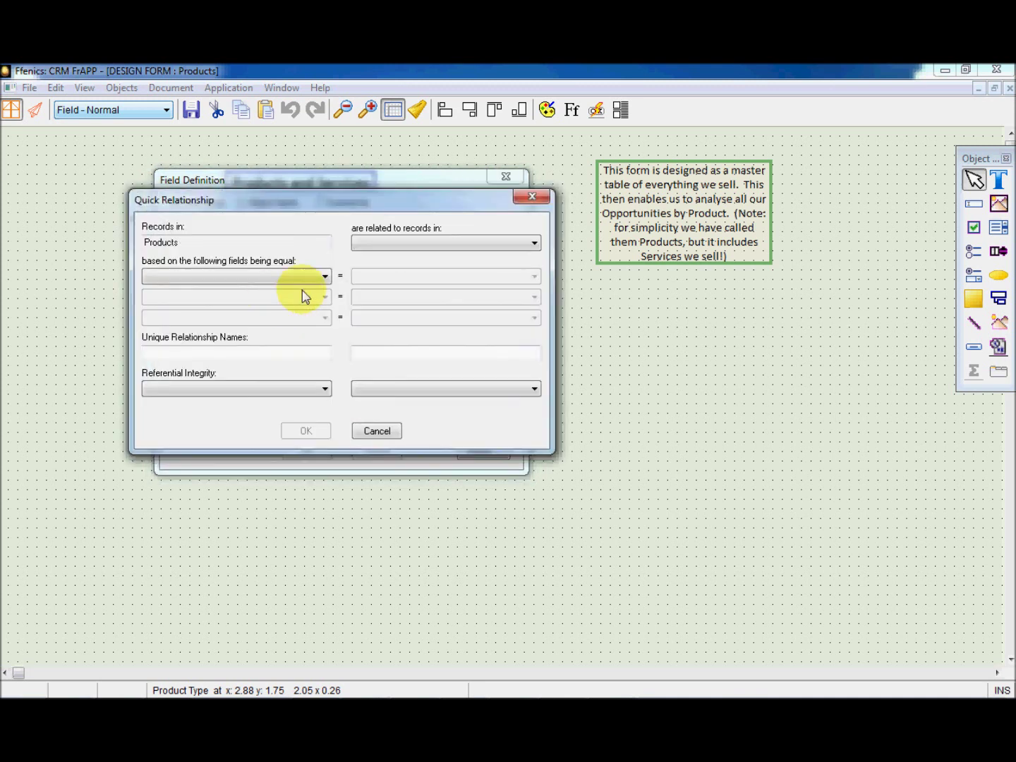
{"action": "left_click", "coordinate": [382, 244]}
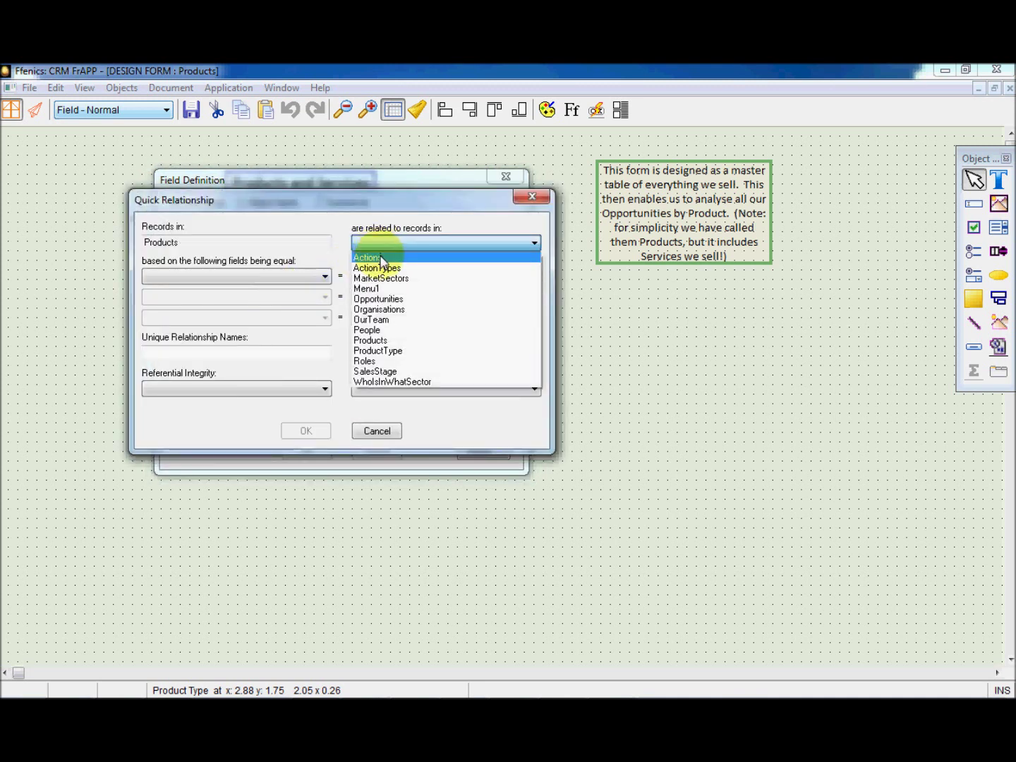
{"action": "left_click", "coordinate": [391, 355]}
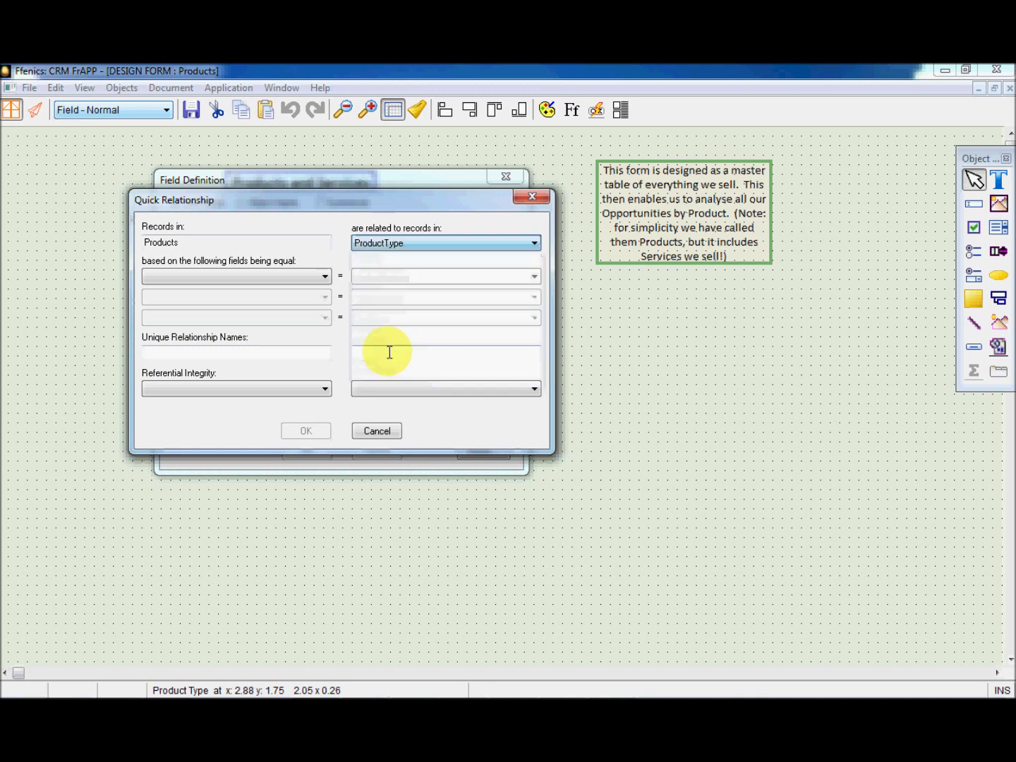
{"action": "left_click", "coordinate": [326, 276]}
{"action": "left_click", "coordinate": [295, 301]}
{"action": "left_click", "coordinate": [361, 277]}
{"action": "left_click", "coordinate": [365, 291]}
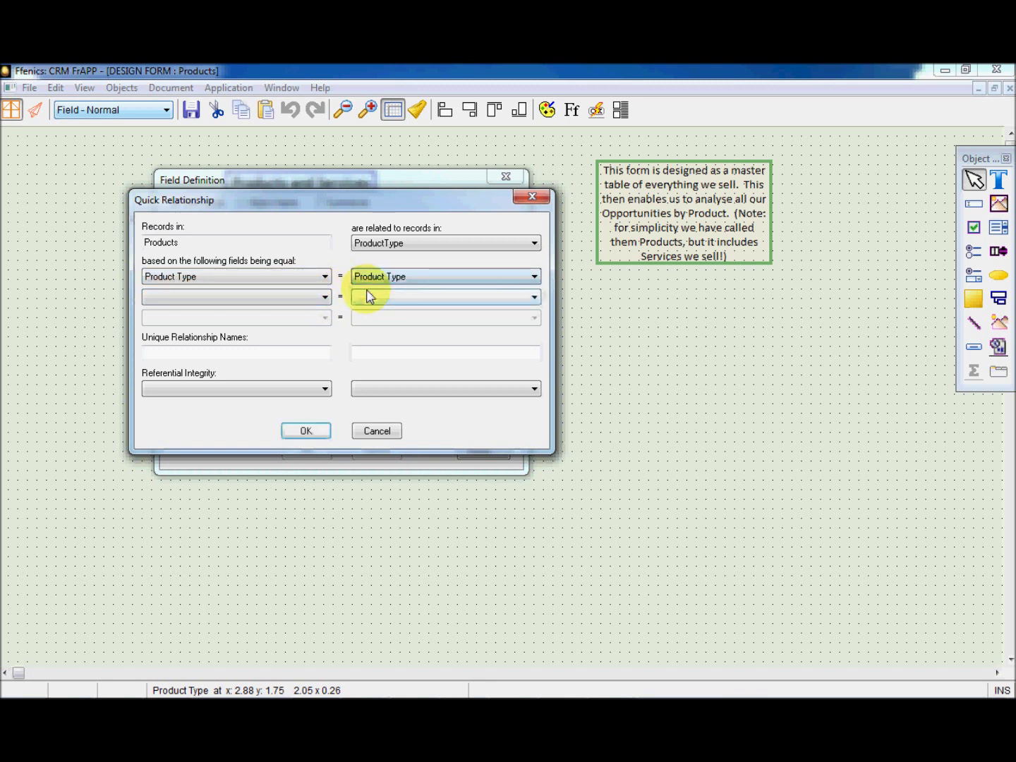
{"action": "left_click", "coordinate": [316, 434]}
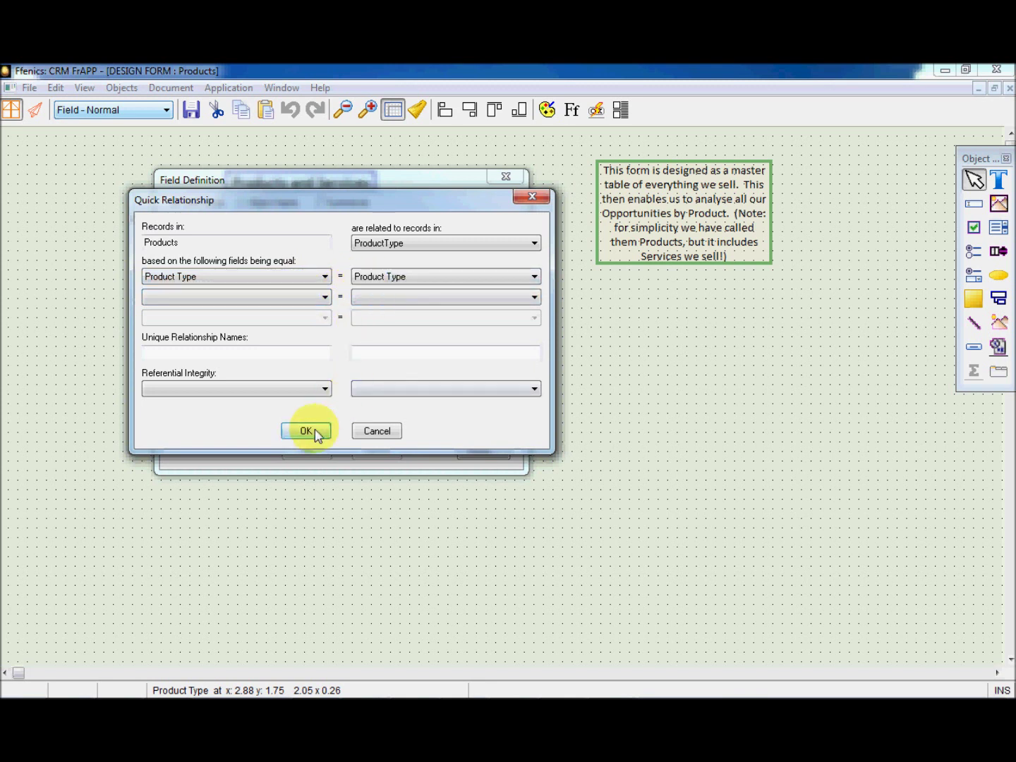
{"action": "left_click", "coordinate": [306, 431]}
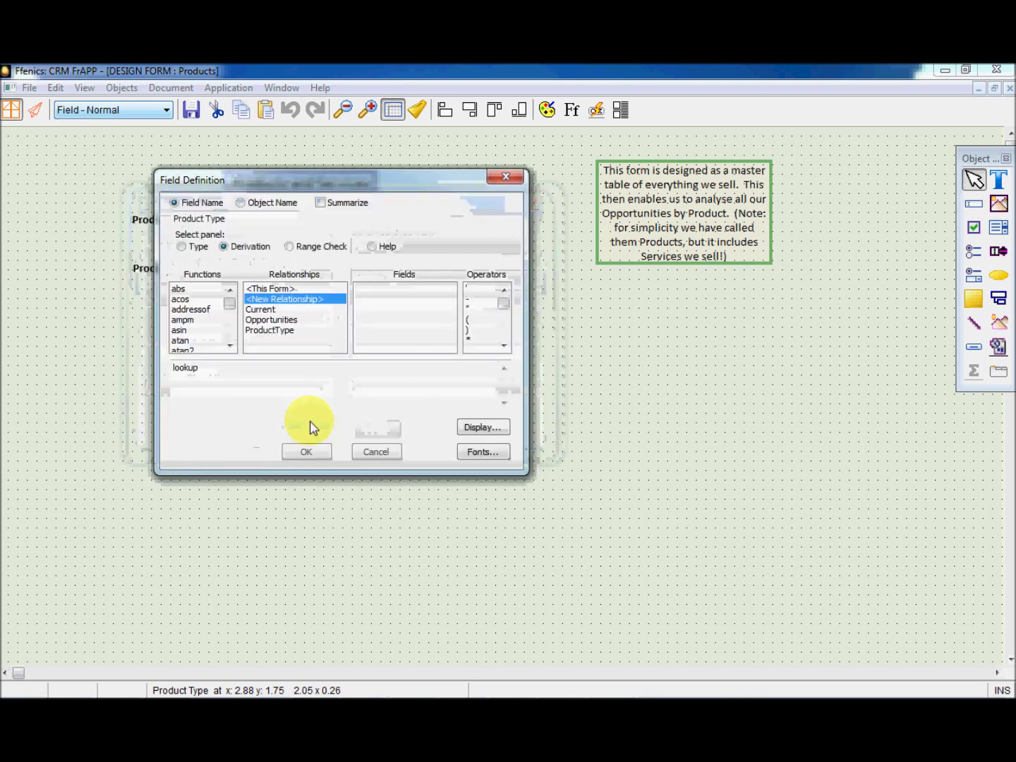
- Complete the lookup formula with the ProductType relationship and its Product Type field, confirm it, then save and close the Products form
{"action": "left_click", "coordinate": [269, 332]}
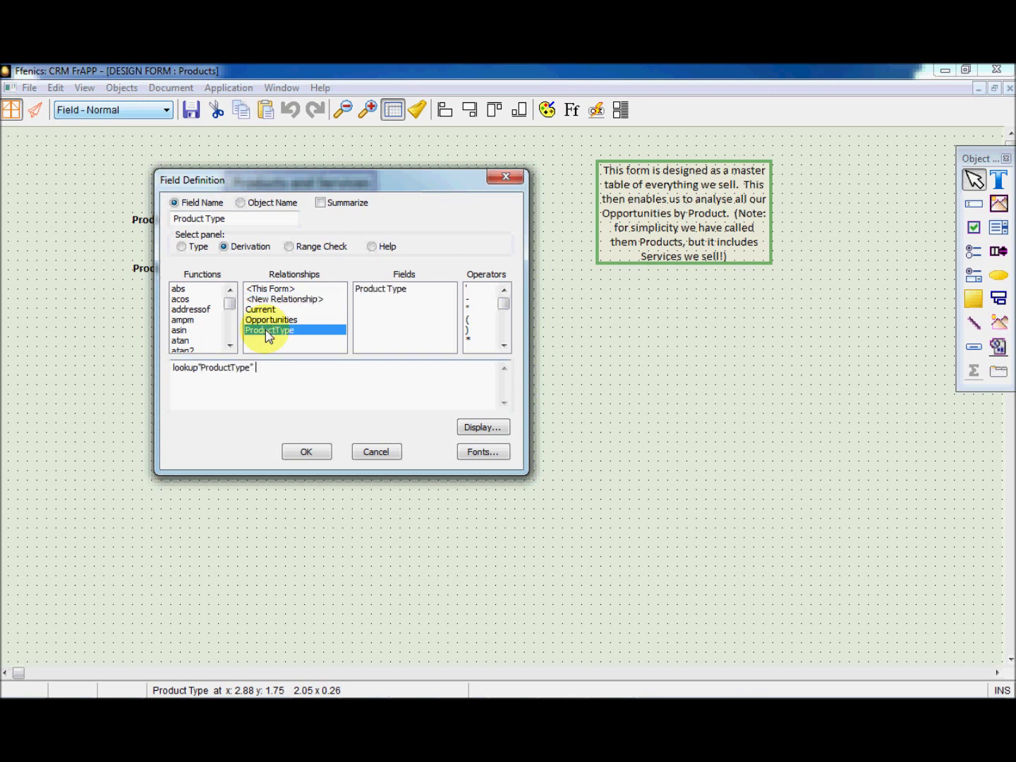
{"action": "left_click", "coordinate": [379, 289]}
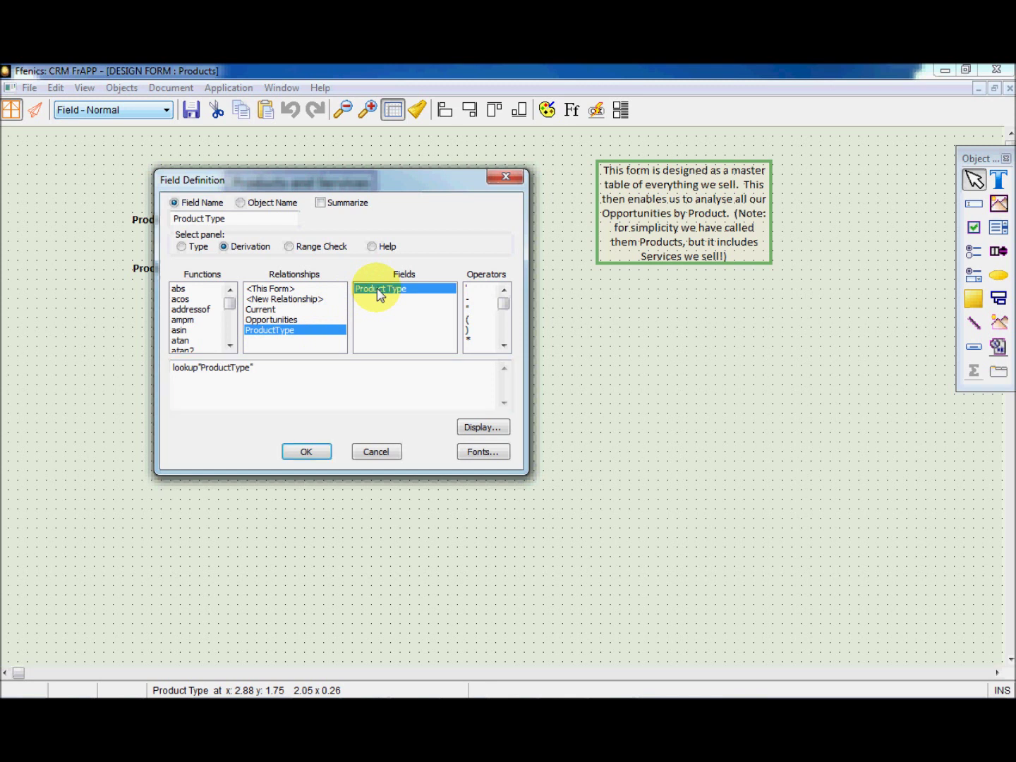
{"action": "left_click", "coordinate": [306, 454]}
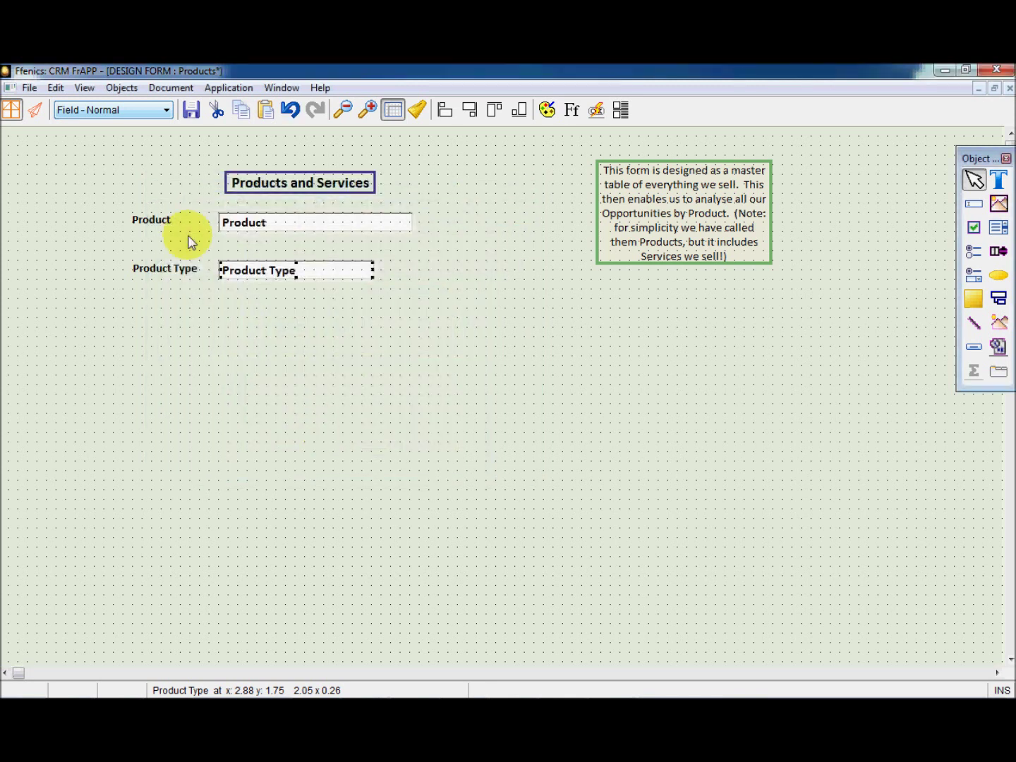
{"action": "left_click", "coordinate": [191, 110]}
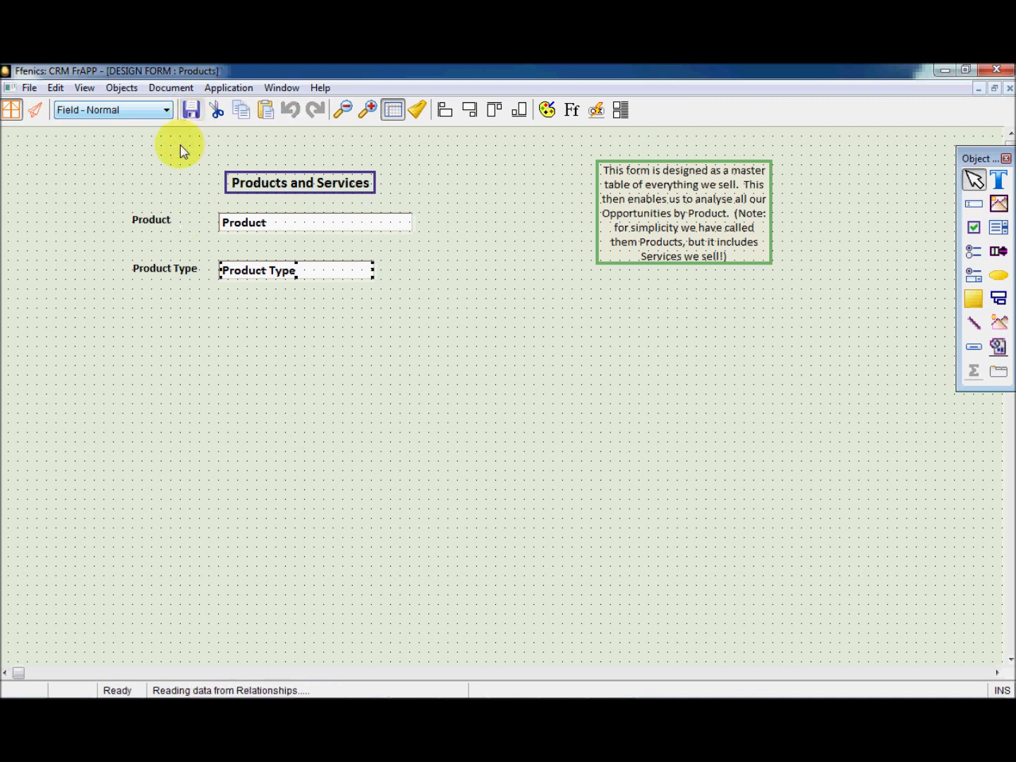
{"action": "left_click", "coordinate": [28, 87]}
{"action": "left_click", "coordinate": [54, 140]}
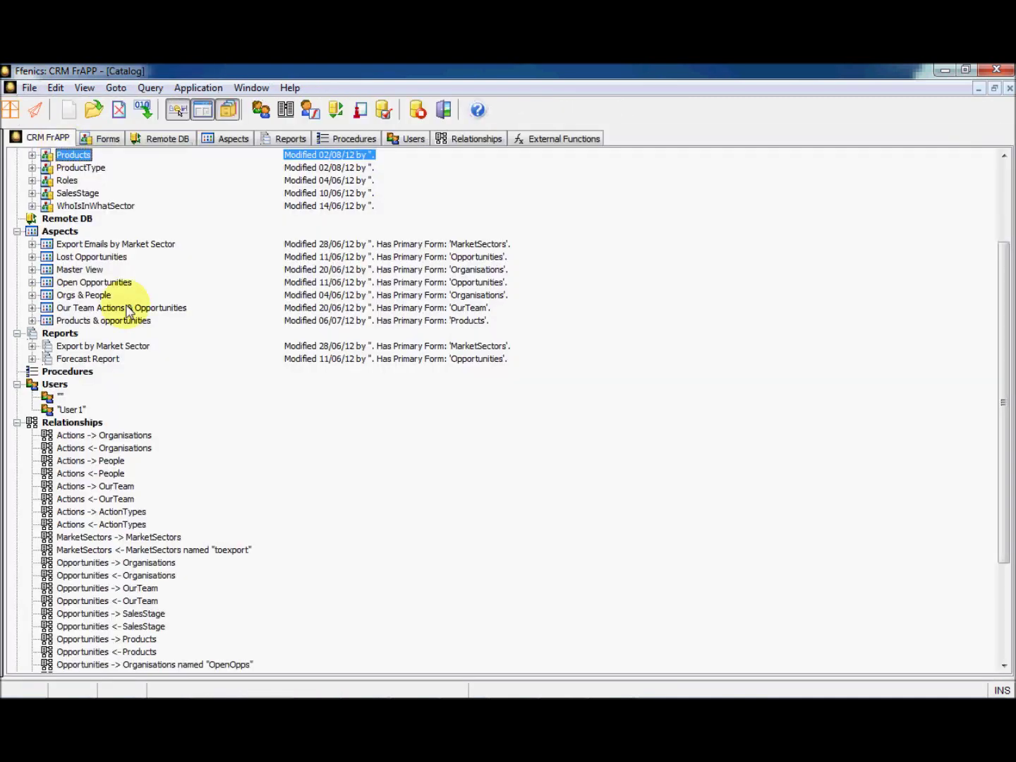
- Enter Support, Products and Training as records in the ProductType form's table view, save them and close the form
{"action": "double_click", "coordinate": [85, 171]}
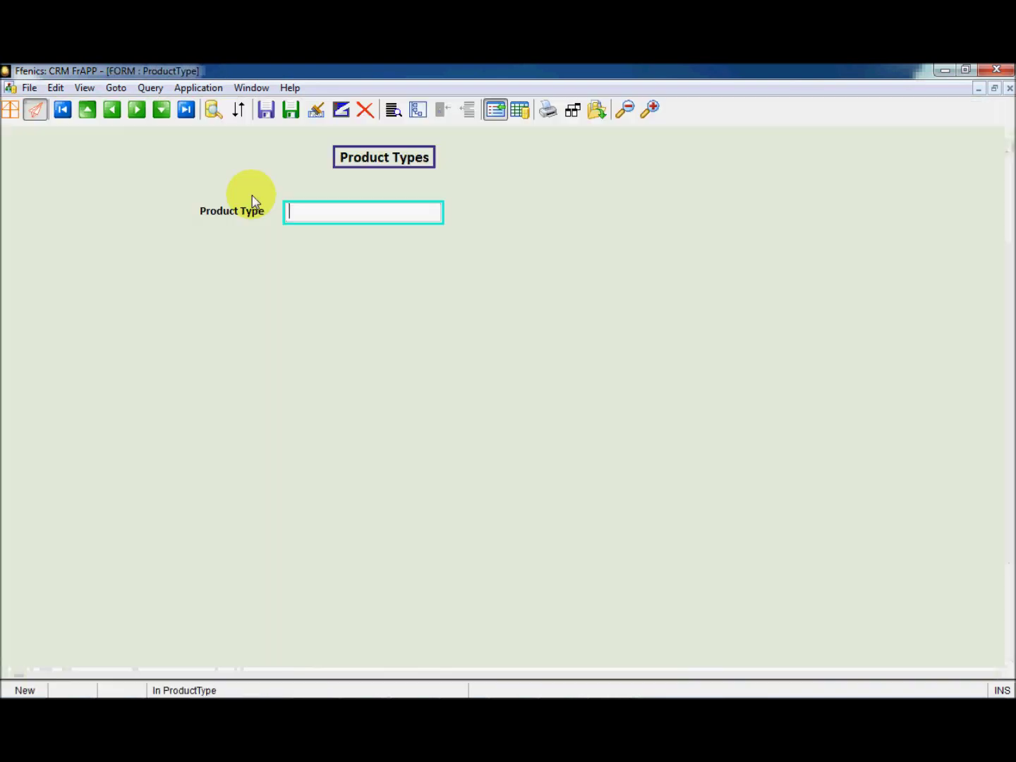
{"action": "left_click", "coordinate": [519, 111]}
{"action": "type", "text": "Support"}
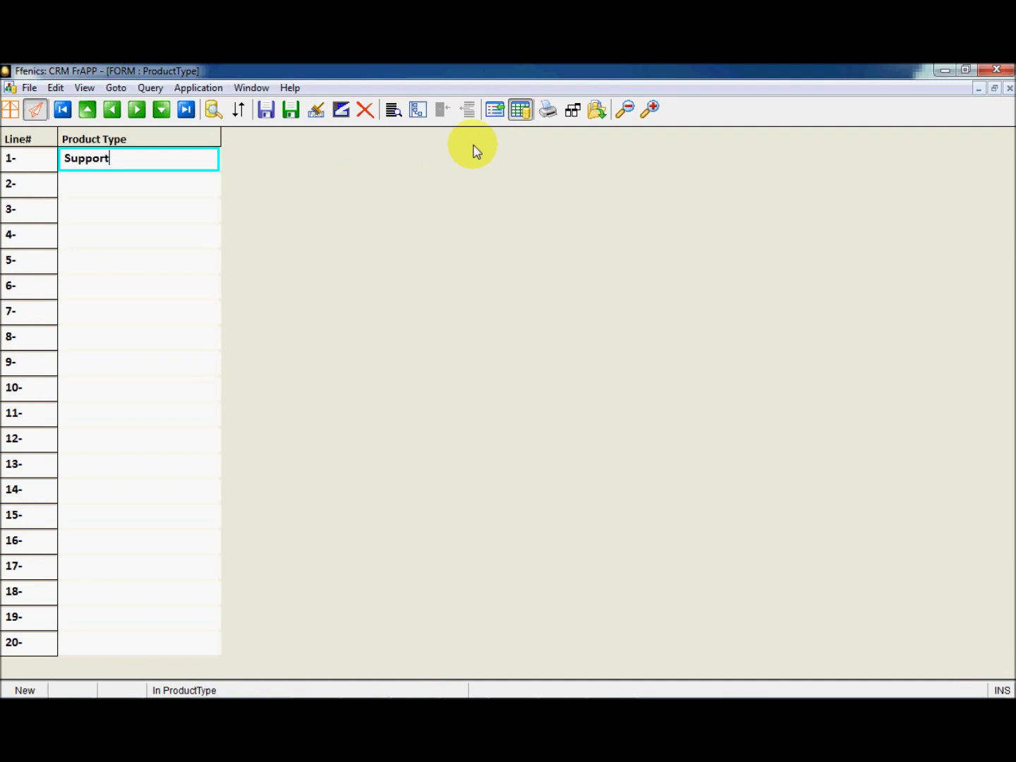
{"action": "key", "text": "Return"}
{"action": "type", "text": "Products"}
{"action": "key", "text": "Return"}
{"action": "type", "text": "Training"}
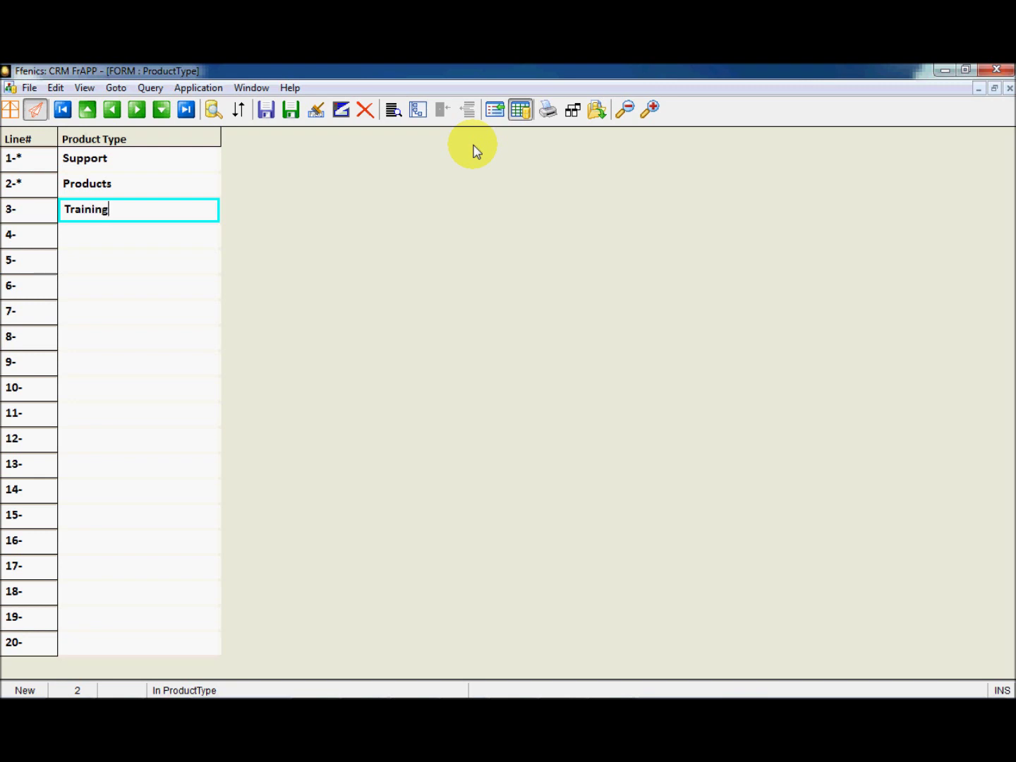
{"action": "left_click", "coordinate": [266, 110]}
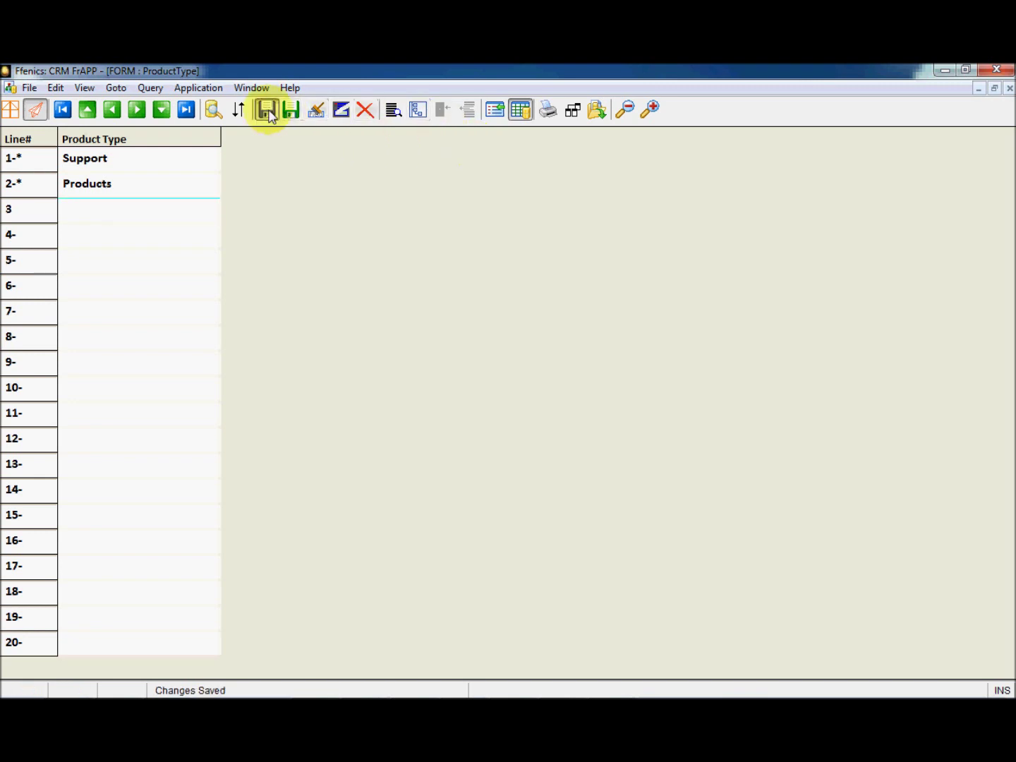
{"action": "left_click", "coordinate": [30, 88]}
{"action": "left_click", "coordinate": [56, 141]}
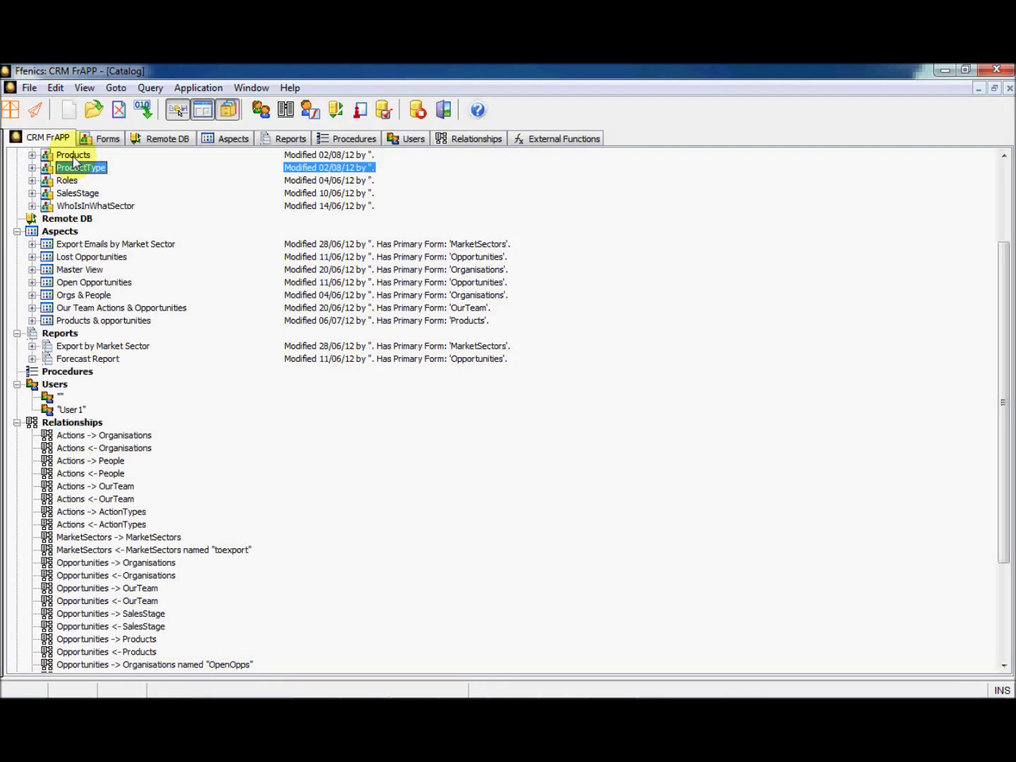
- Set the 8x5 Support Contract record's Product Type to Support from the related records, save it and return to the catalog
{"action": "double_click", "coordinate": [73, 156]}
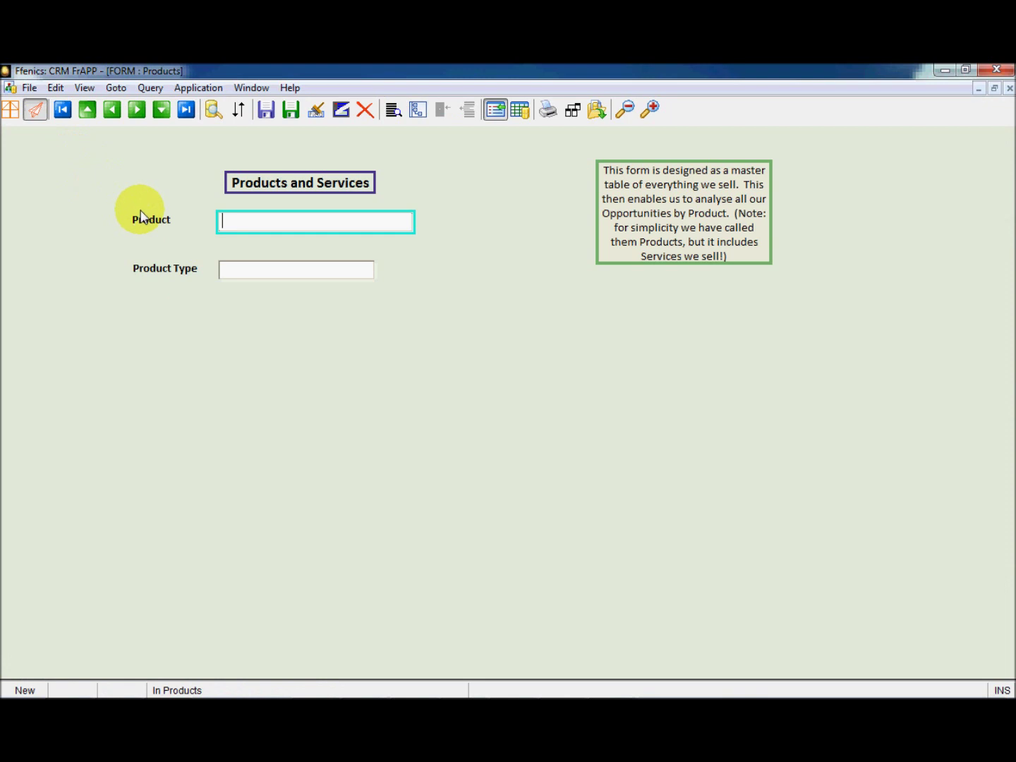
{"action": "left_click", "coordinate": [137, 111]}
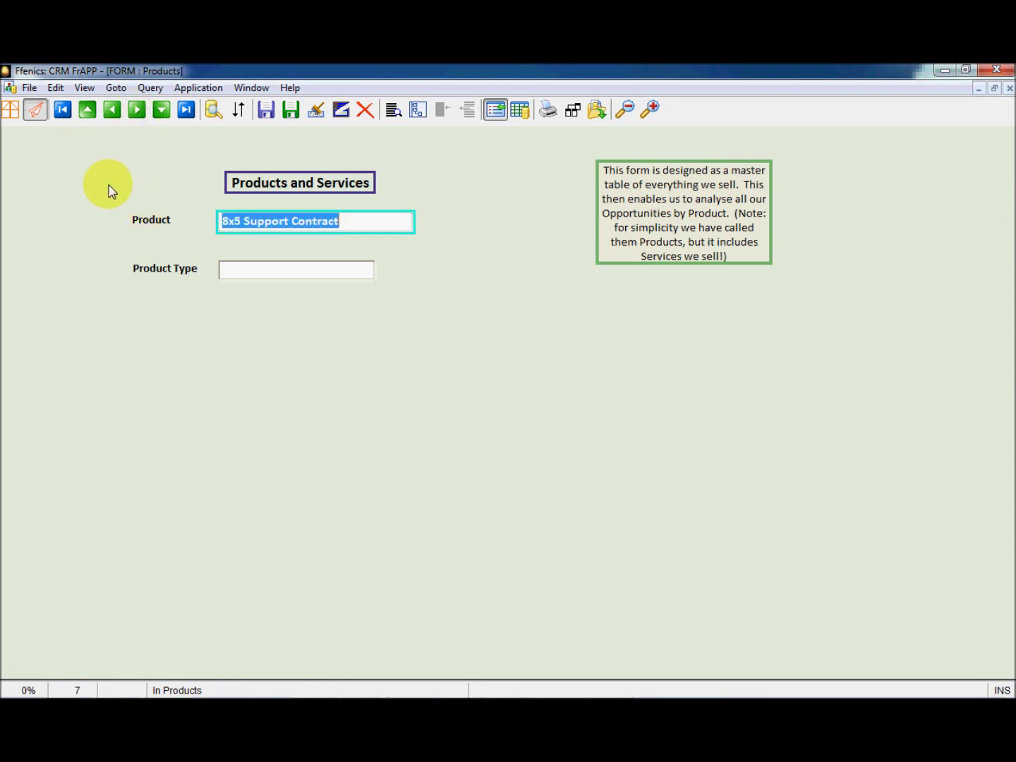
{"action": "left_click", "coordinate": [240, 276]}
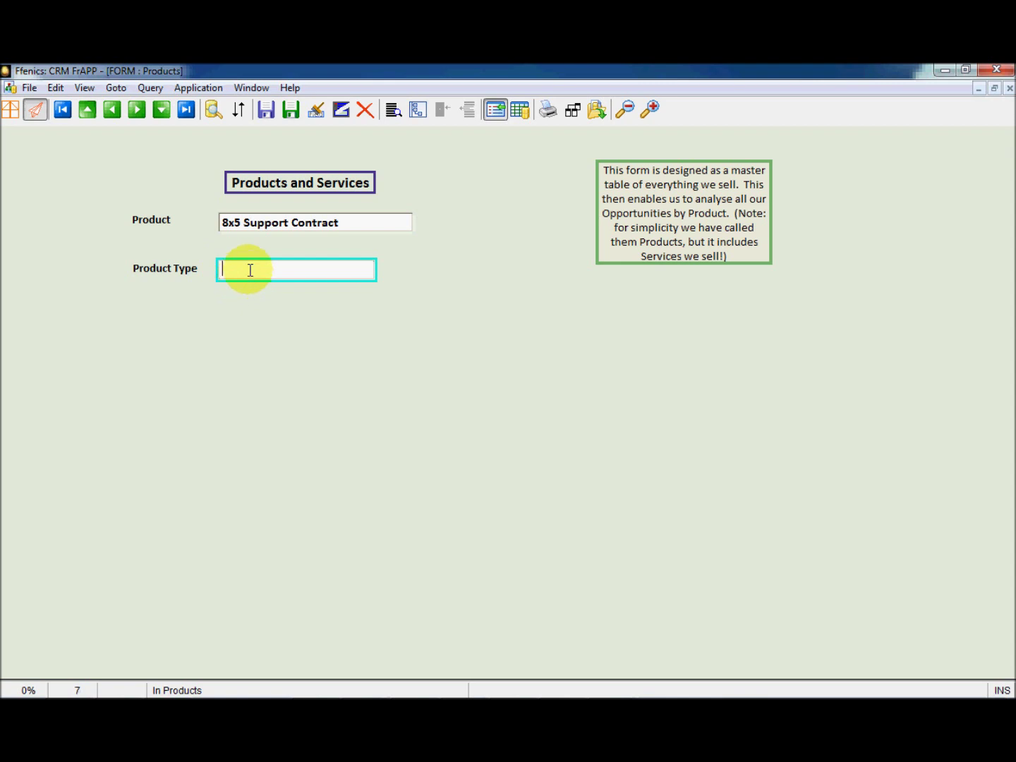
{"action": "left_click", "coordinate": [393, 111]}
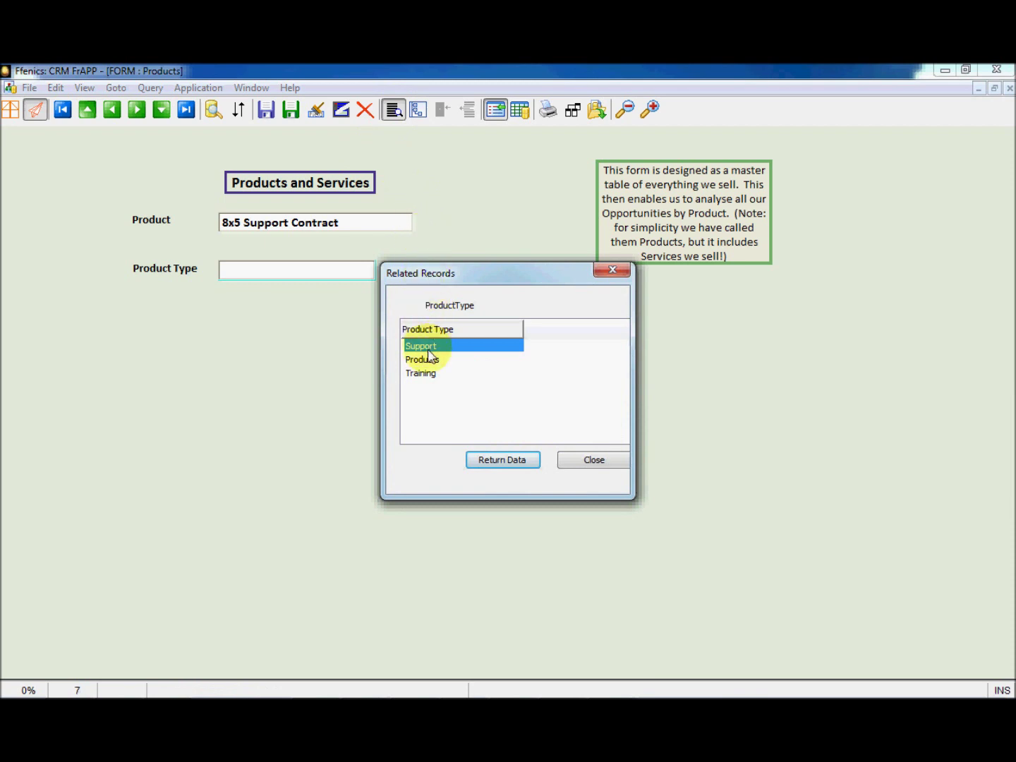
{"action": "left_click", "coordinate": [502, 461]}
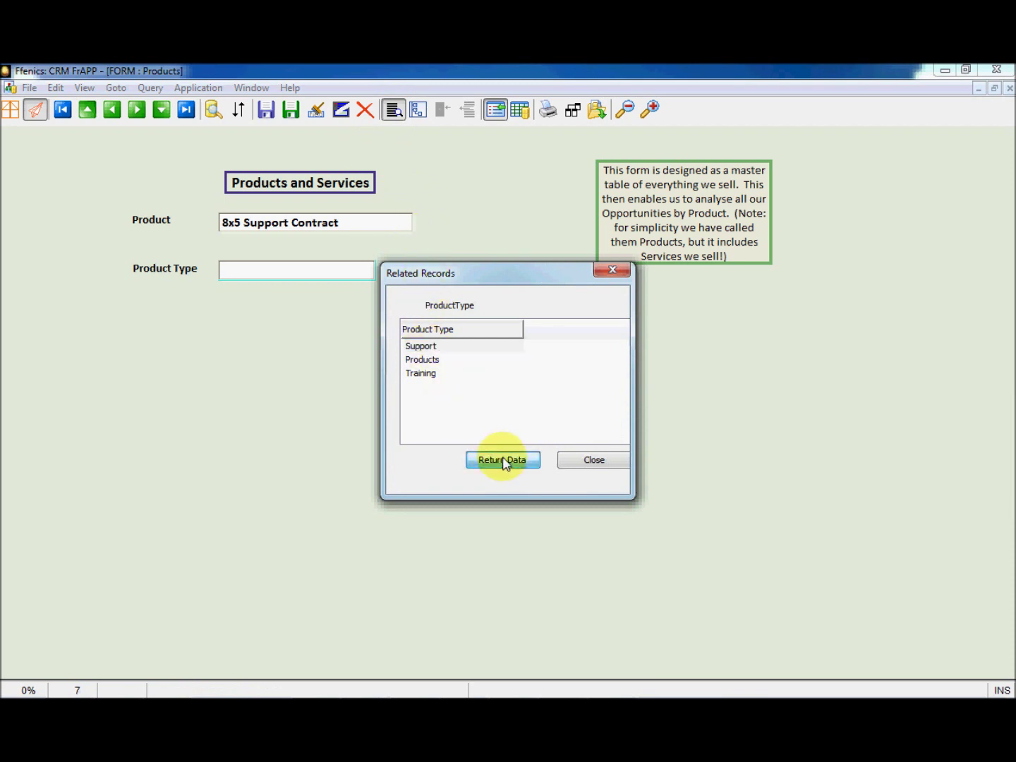
{"action": "left_click", "coordinate": [266, 111]}
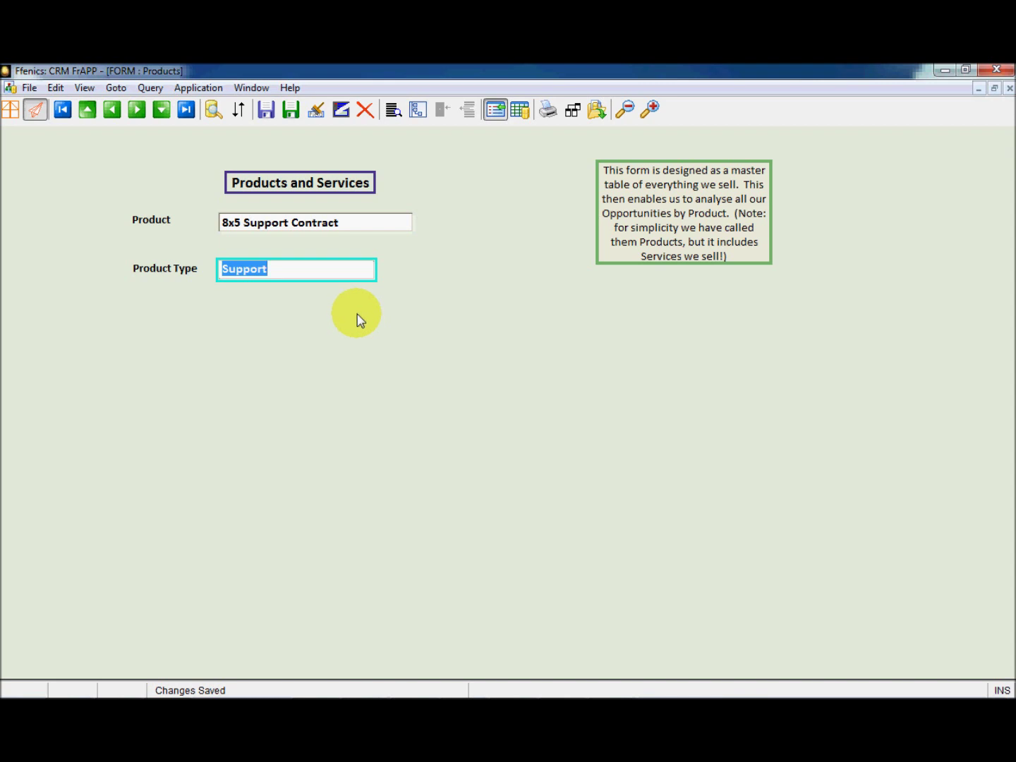
{"action": "left_click", "coordinate": [29, 88]}
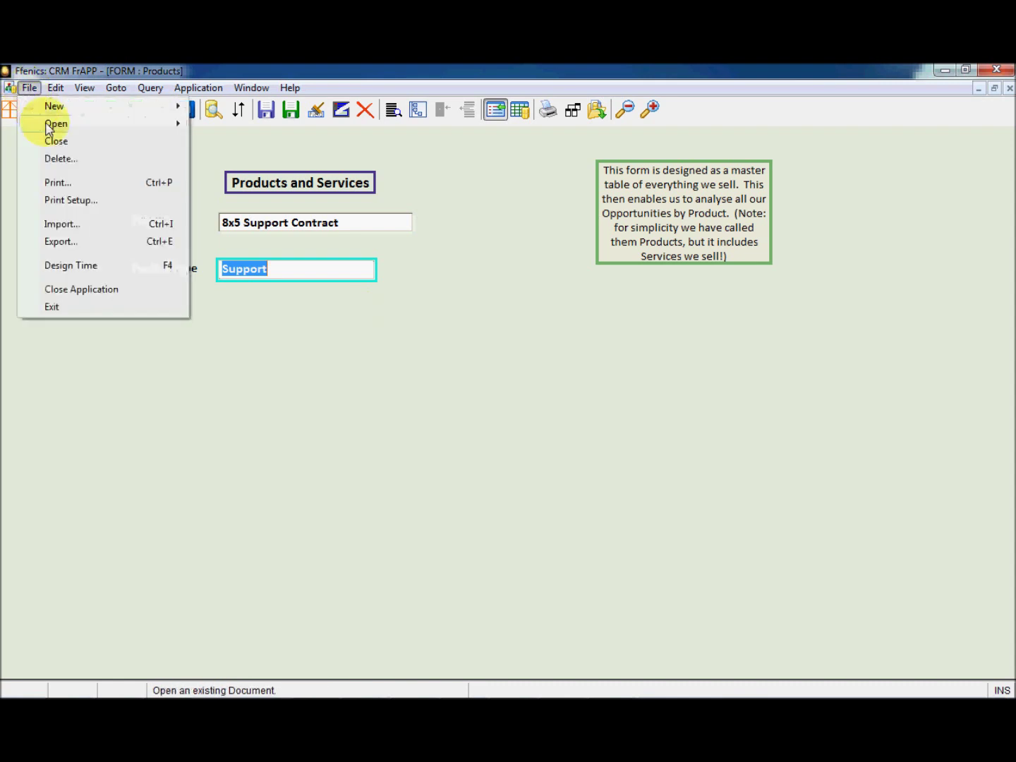
{"action": "left_click", "coordinate": [52, 142]}
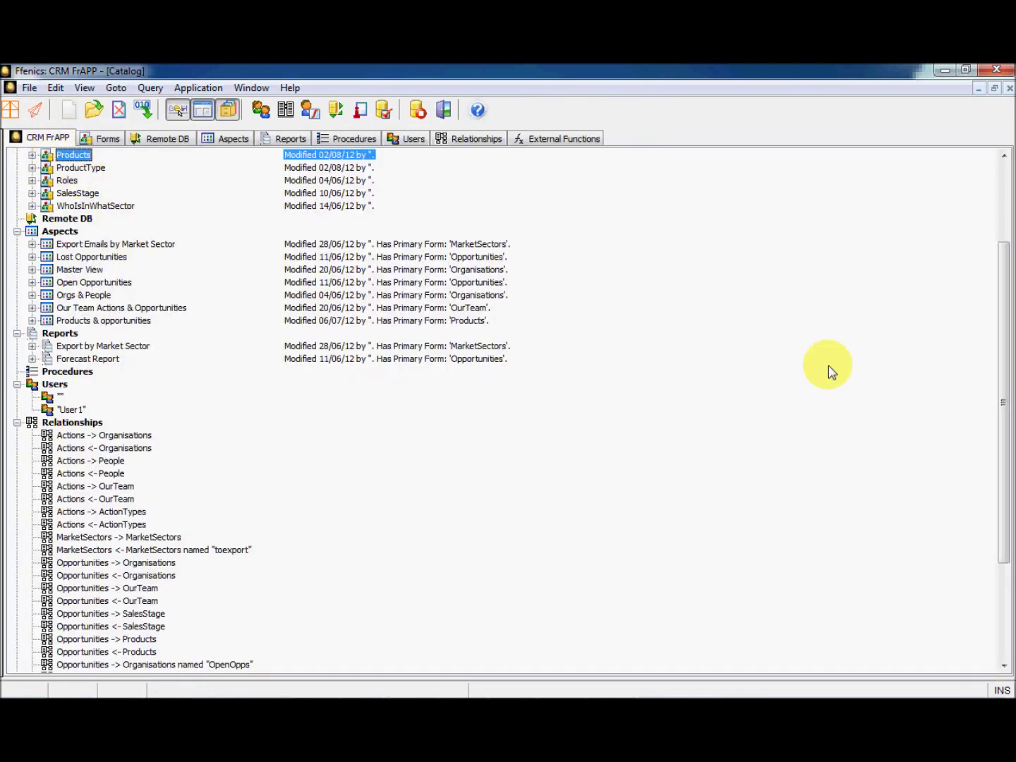
{"action": "left_click_drag", "start_coordinate": [1001, 325], "coordinate": [994, 231]}
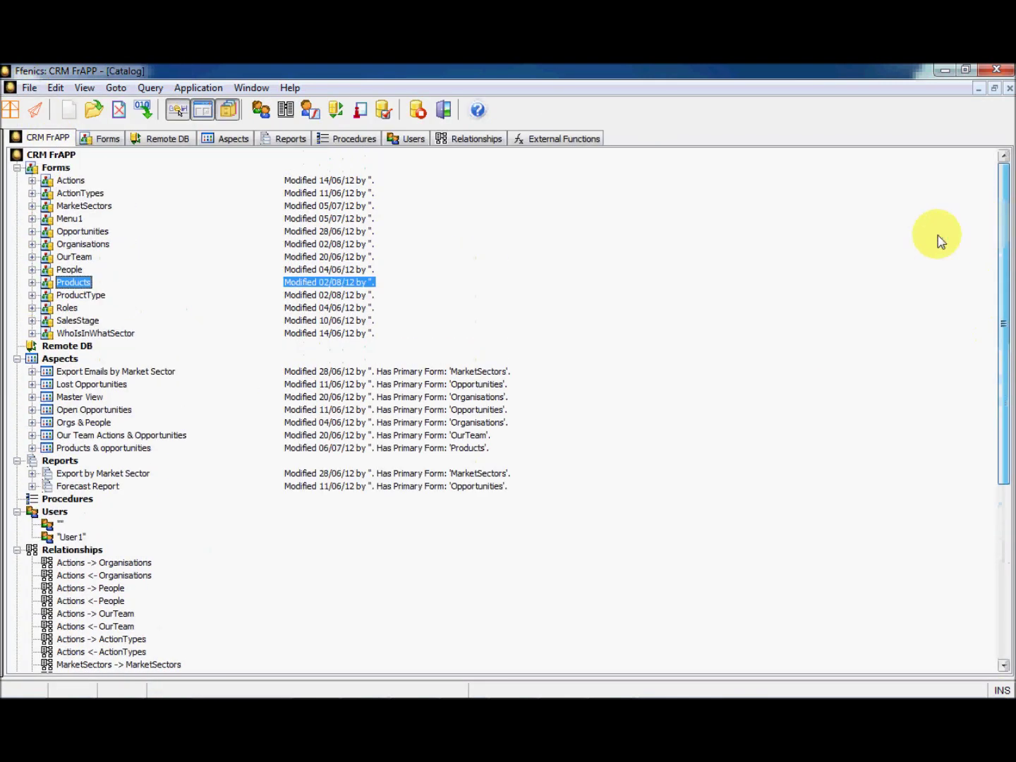